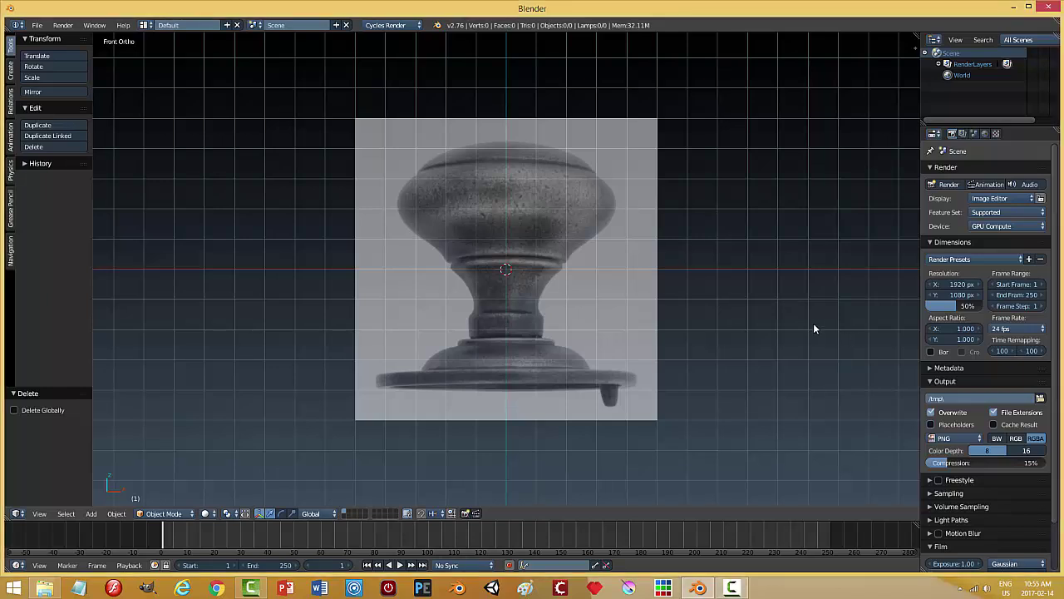
Start the screencast key display with a text size of 40 and a mouse icon size of 57.
{"action": "key", "text": "n"}
{"action": "left_click", "coordinate": [870, 496]}
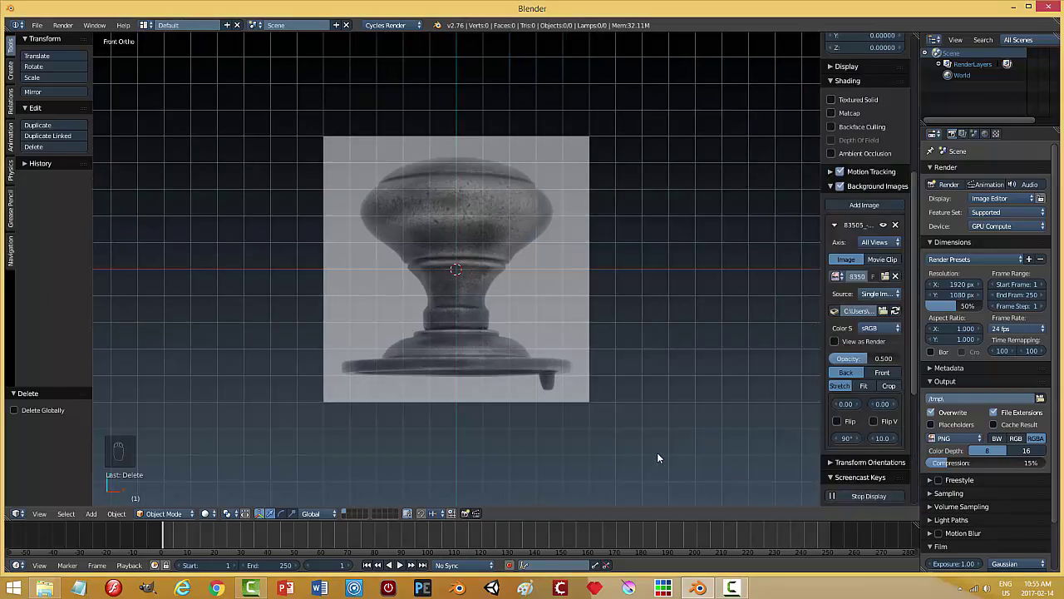
{"action": "scroll", "coordinate": [913, 467], "scroll_direction": "down", "scroll_amount": 5}
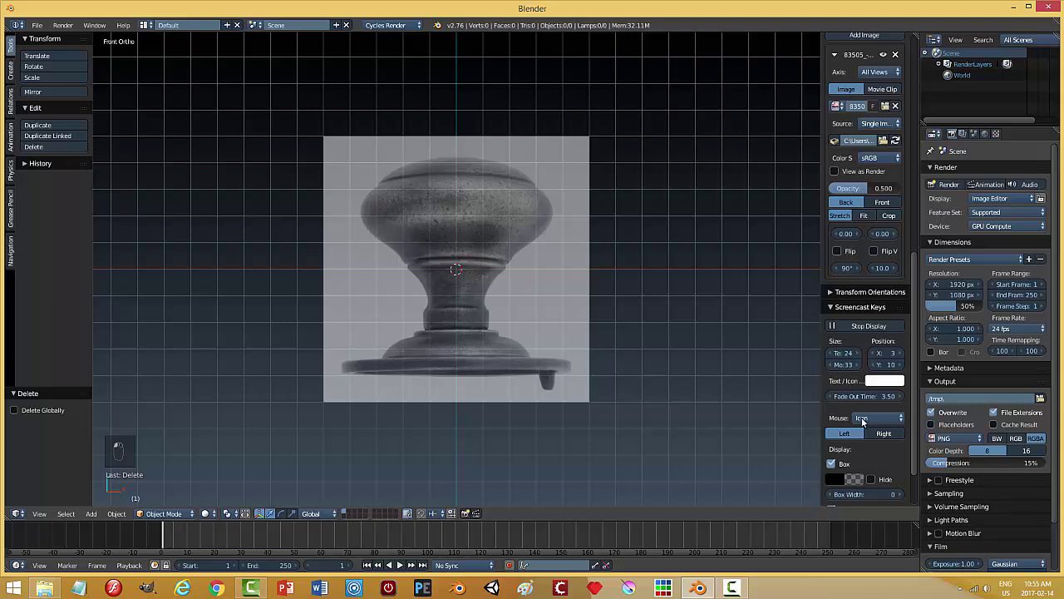
{"action": "left_click_drag", "start_coordinate": [843, 354], "coordinate": [865, 364]}
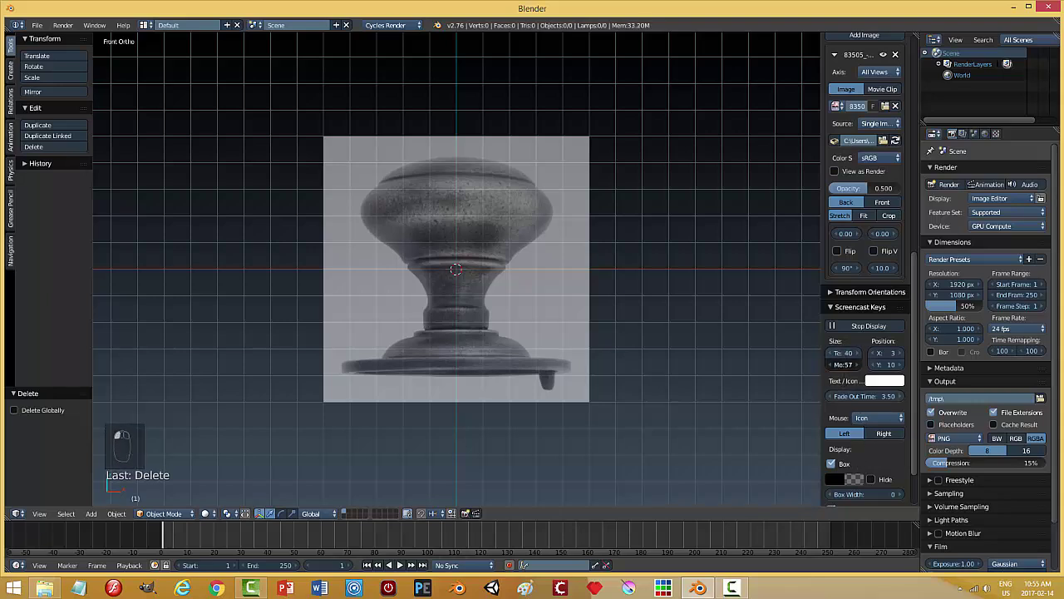
{"action": "key", "text": "n"}
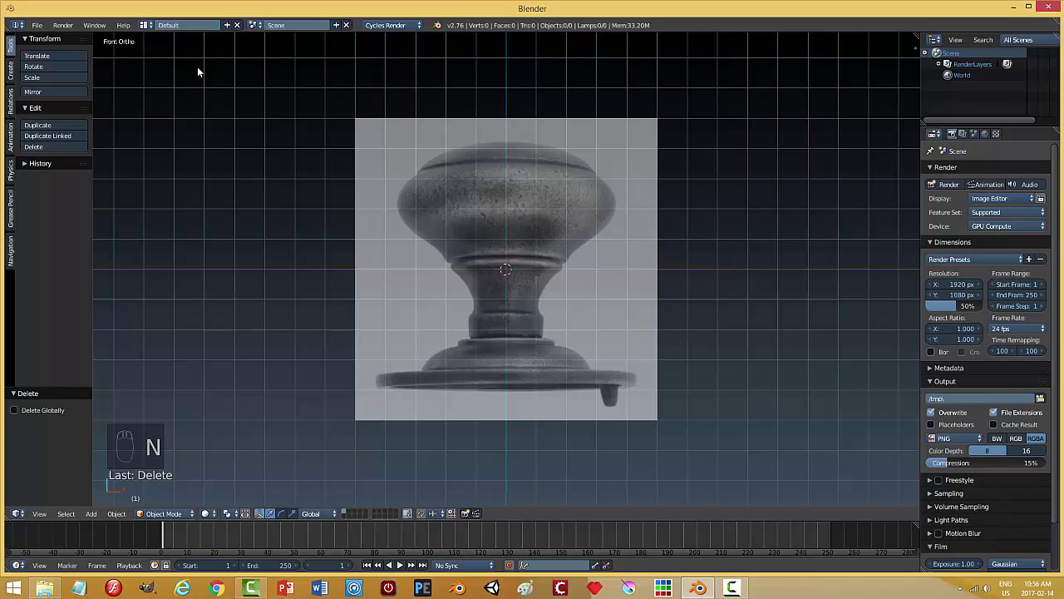
Add a plane mesh and rotate it 90 degrees about the X axis so it faces the front view.
{"action": "key", "text": "shift+a"}
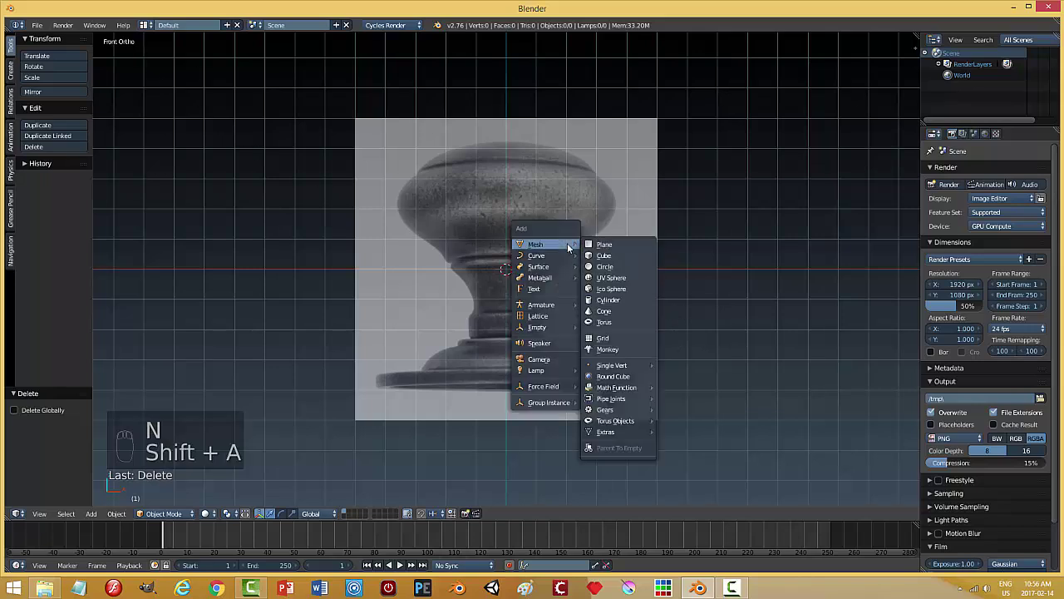
{"action": "left_click", "coordinate": [613, 242]}
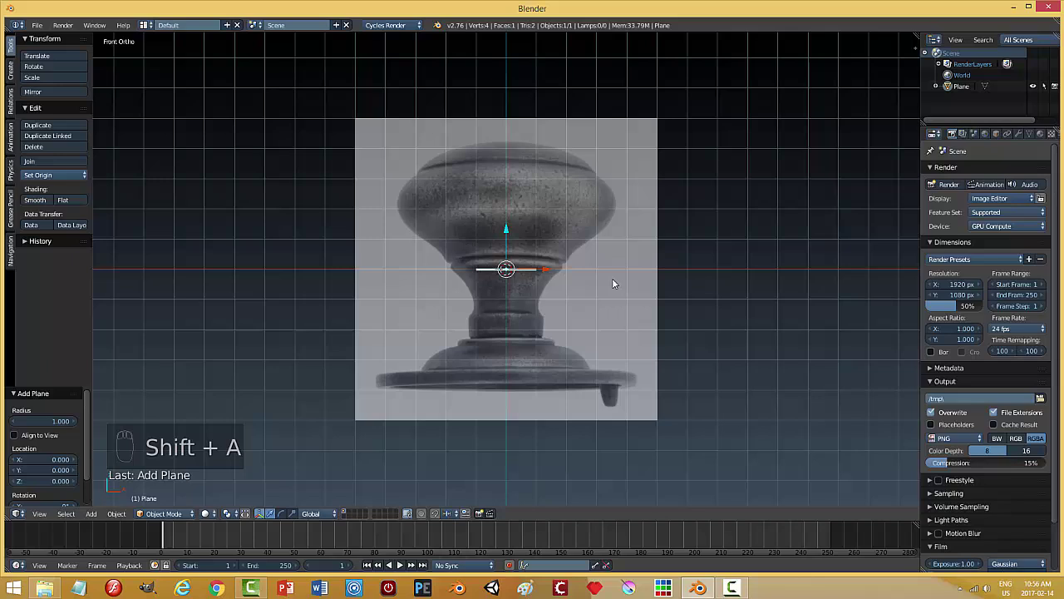
{"action": "key", "text": "r"}
{"action": "key", "text": "x"}
{"action": "key", "text": "9"}
{"action": "key", "text": "0"}
{"action": "key", "text": "Return"}
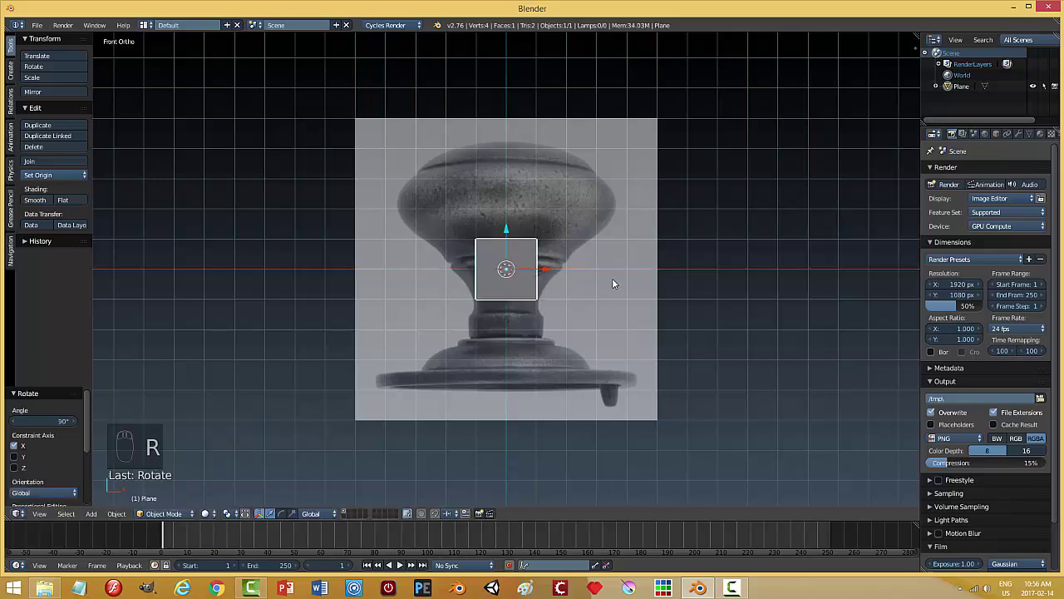
Enter Edit Mode and merge the plane's four vertices into a single vertex at their center.
{"action": "key", "text": "Tab"}
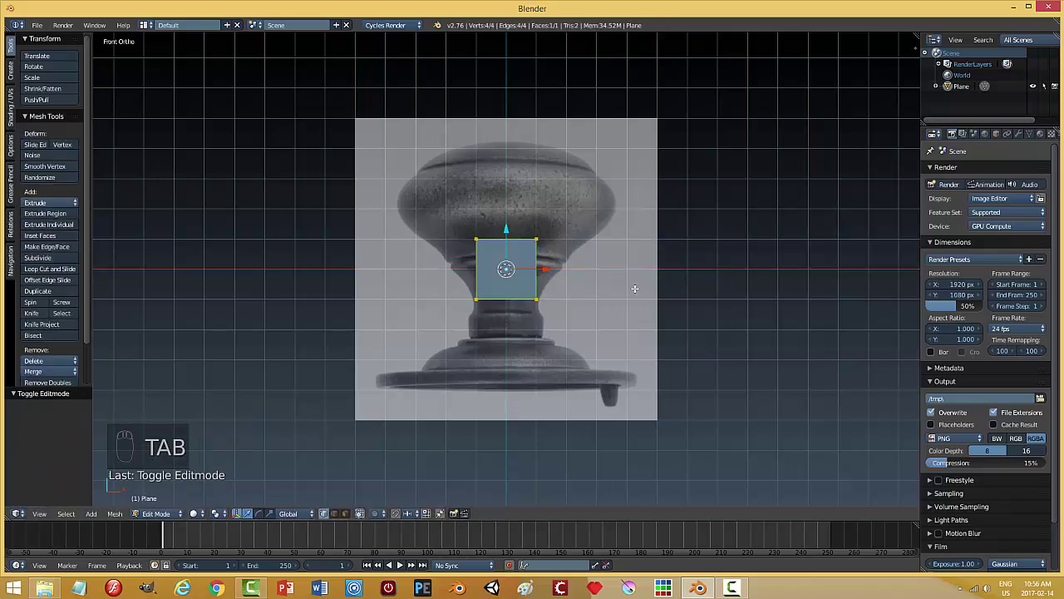
{"action": "key", "text": "alt+m"}
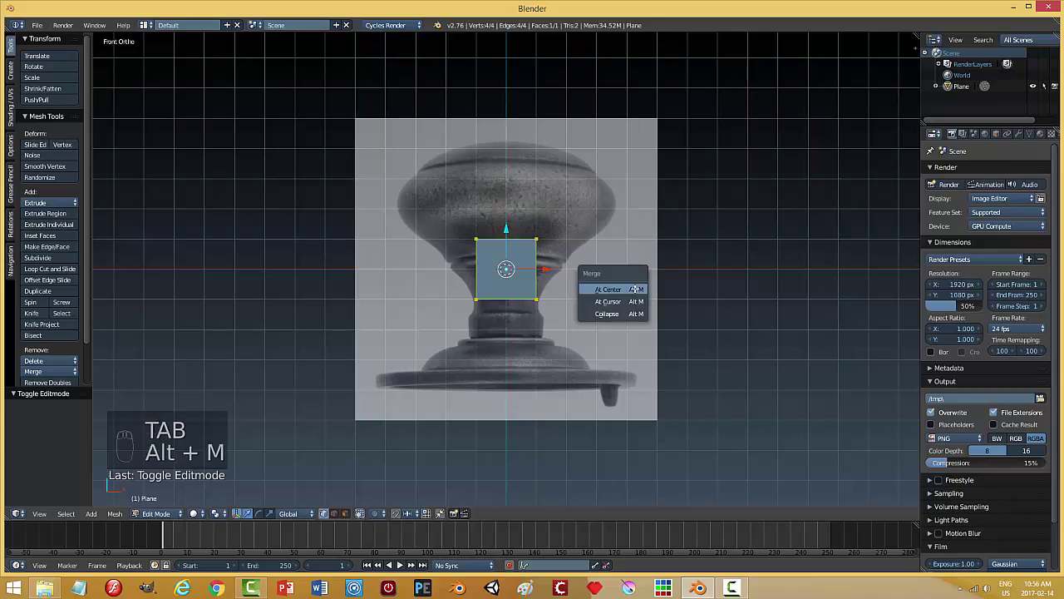
{"action": "left_click", "coordinate": [635, 289]}
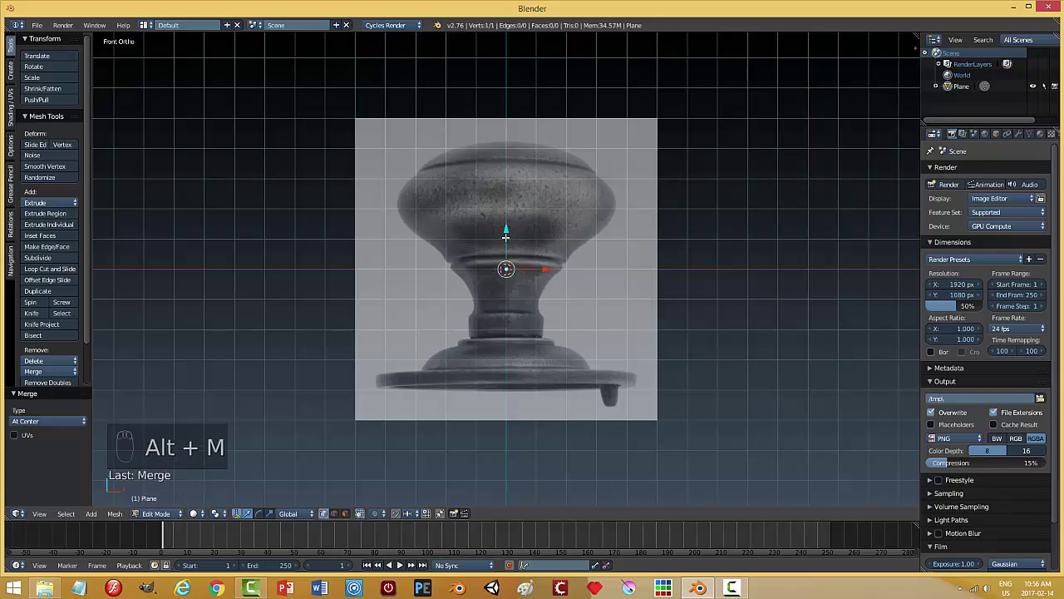
Move the vertex up about 4.26 units along Z to the knob's top center and hide the 3D manipulator.
{"action": "left_click_drag", "start_coordinate": [507, 230], "coordinate": [509, 102]}
{"action": "middle_click_drag", "start_coordinate": [572, 205], "coordinate": [542, 240], "text": "shift"}
{"action": "scroll", "coordinate": [537, 235], "scroll_direction": "up", "scroll_amount": 5}
{"action": "scroll", "coordinate": [529, 216], "scroll_direction": "down", "scroll_amount": 2}
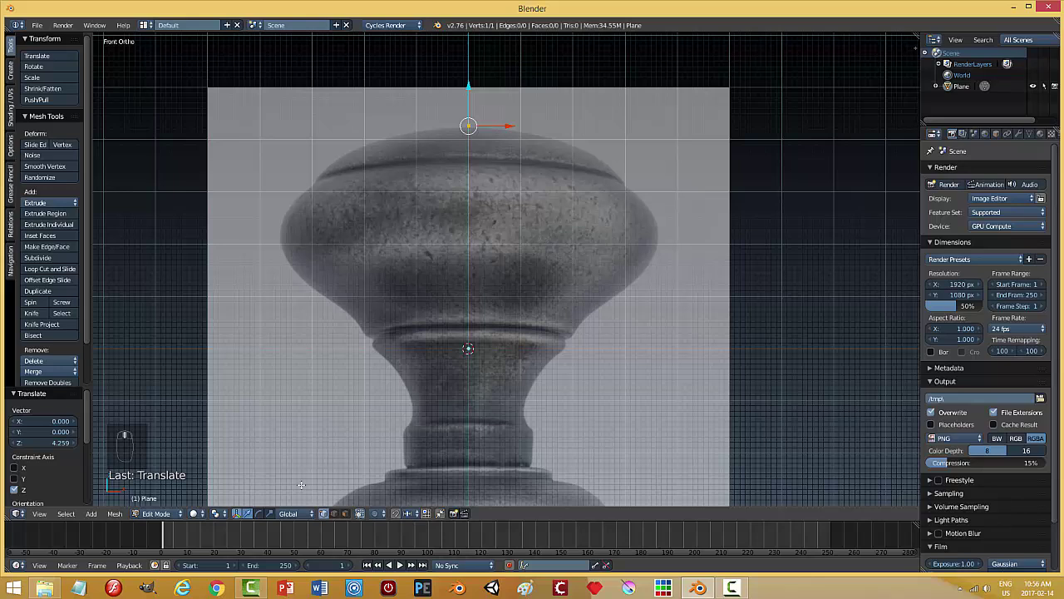
{"action": "left_click", "coordinate": [237, 513]}
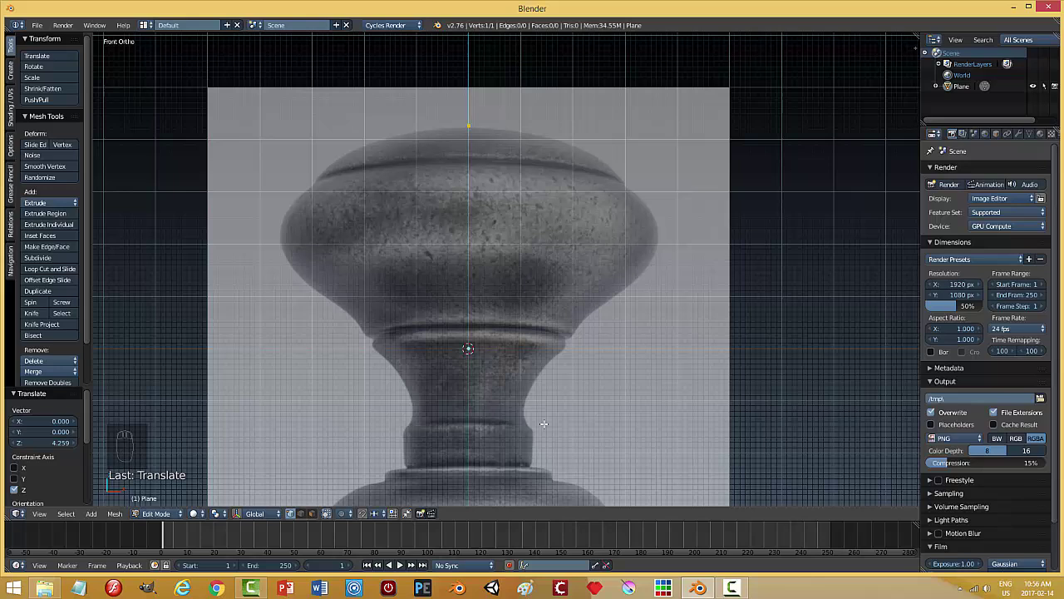
Extrude three vertices from the top center vertex, tracing the upper part of the cap's right-hand outline.
{"action": "key", "text": "e"}
{"action": "left_click", "coordinate": [561, 301]}
{"action": "key", "text": "g"}
{"action": "left_click", "coordinate": [594, 304]}
{"action": "key", "text": "e"}
{"action": "left_click", "coordinate": [593, 304]}
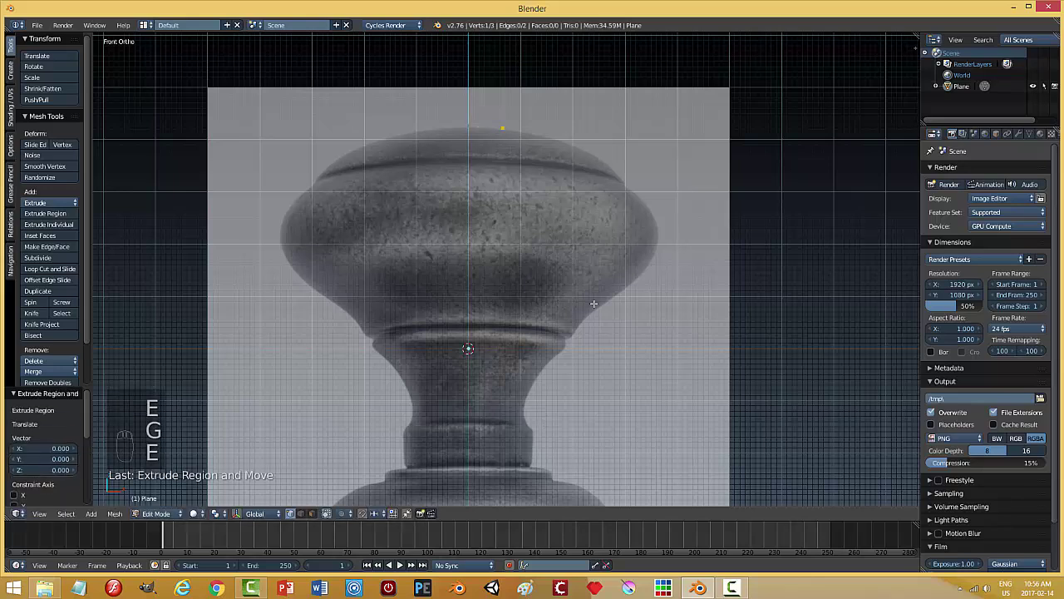
{"action": "key", "text": "g"}
{"action": "left_click", "coordinate": [629, 309]}
{"action": "key", "text": "e"}
{"action": "left_click", "coordinate": [628, 309]}
{"action": "key", "text": "g"}
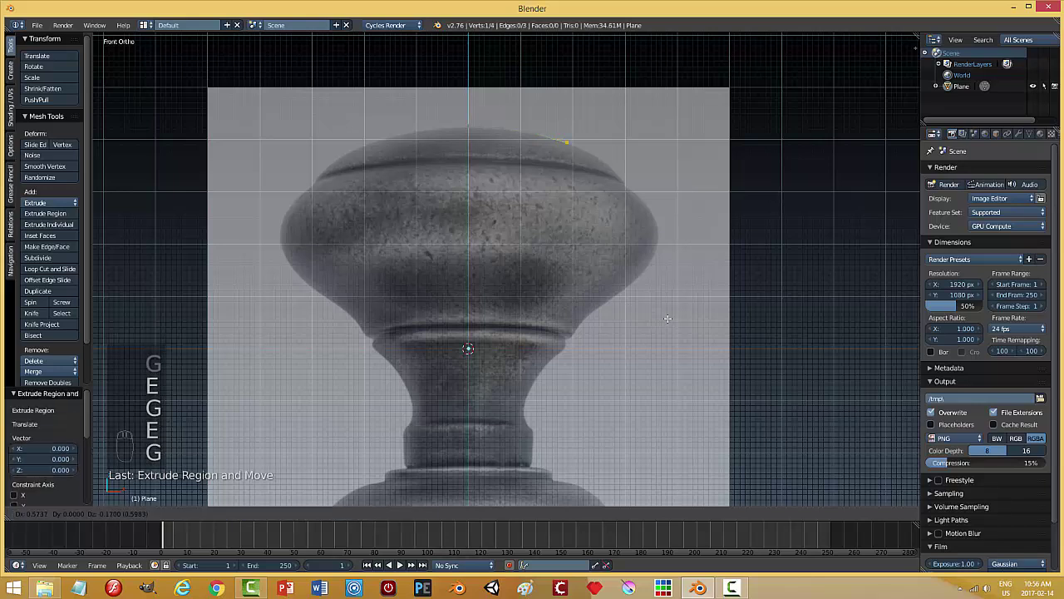
{"action": "left_click", "coordinate": [665, 317]}
Extrude two more vertices down the cap's right-hand slope, following the reference outline toward the groove.
{"action": "key", "text": "e"}
{"action": "left_click", "coordinate": [669, 318]}
{"action": "key", "text": "g"}
{"action": "left_click", "coordinate": [691, 325]}
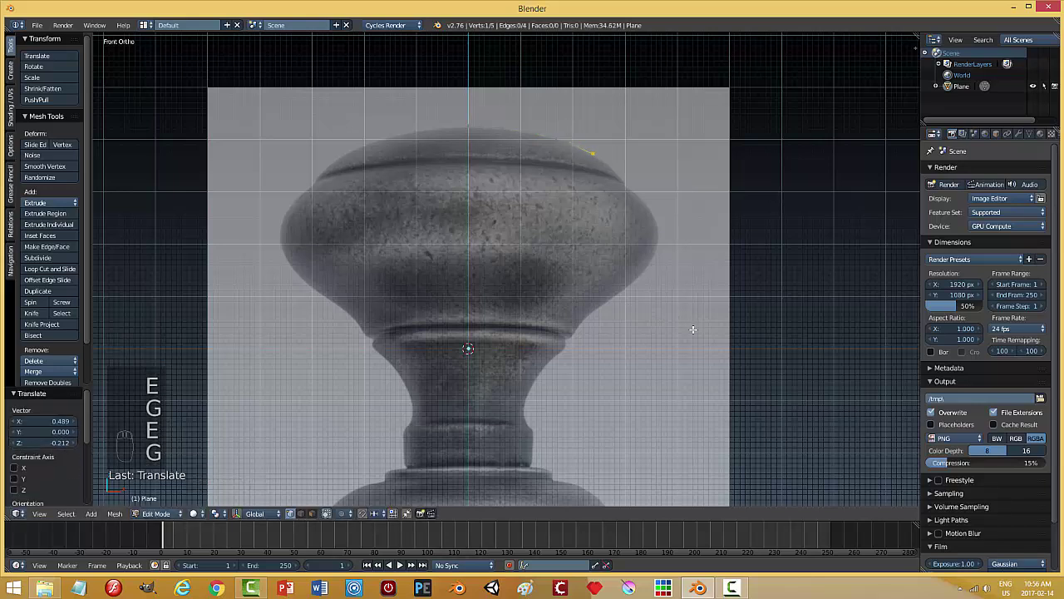
{"action": "key", "text": "e"}
{"action": "right_click", "coordinate": [692, 326]}
{"action": "key", "text": "g"}
{"action": "left_click", "coordinate": [713, 345]}
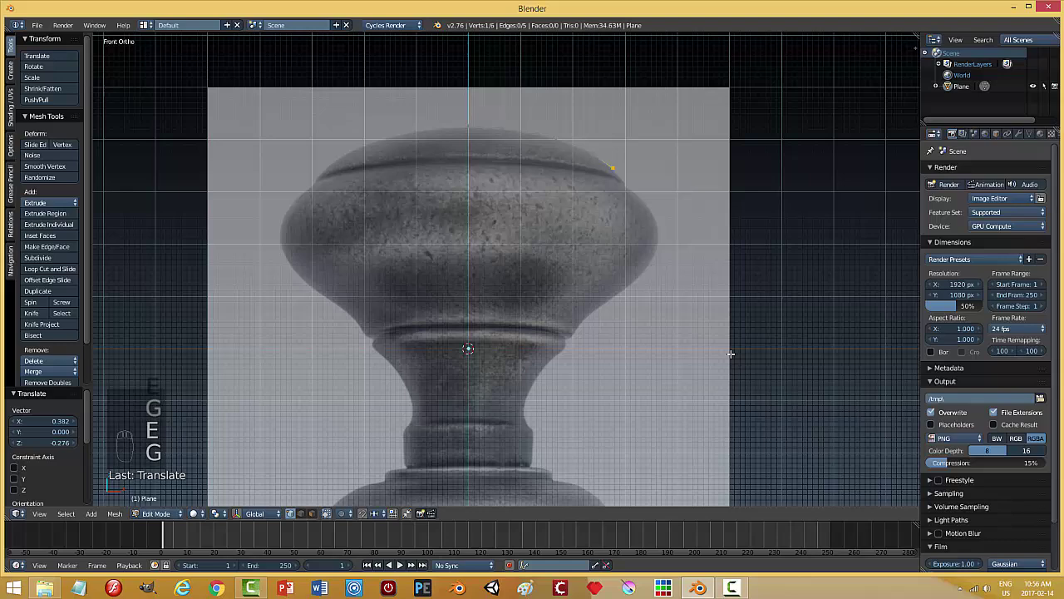
Extrude three vertices to trace the cap's edge and the small notch where it meets the knob's main bulge.
{"action": "middle_click_drag", "start_coordinate": [730, 354], "coordinate": [681, 295], "text": "shift"}
{"action": "key", "text": "e"}
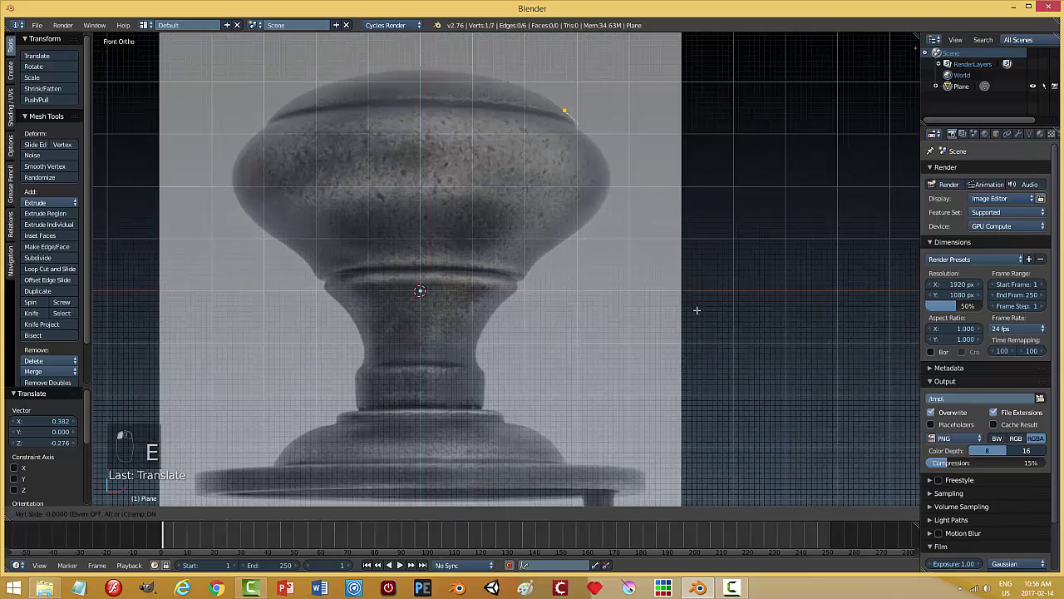
{"action": "right_click", "coordinate": [696, 309]}
{"action": "key", "text": "g"}
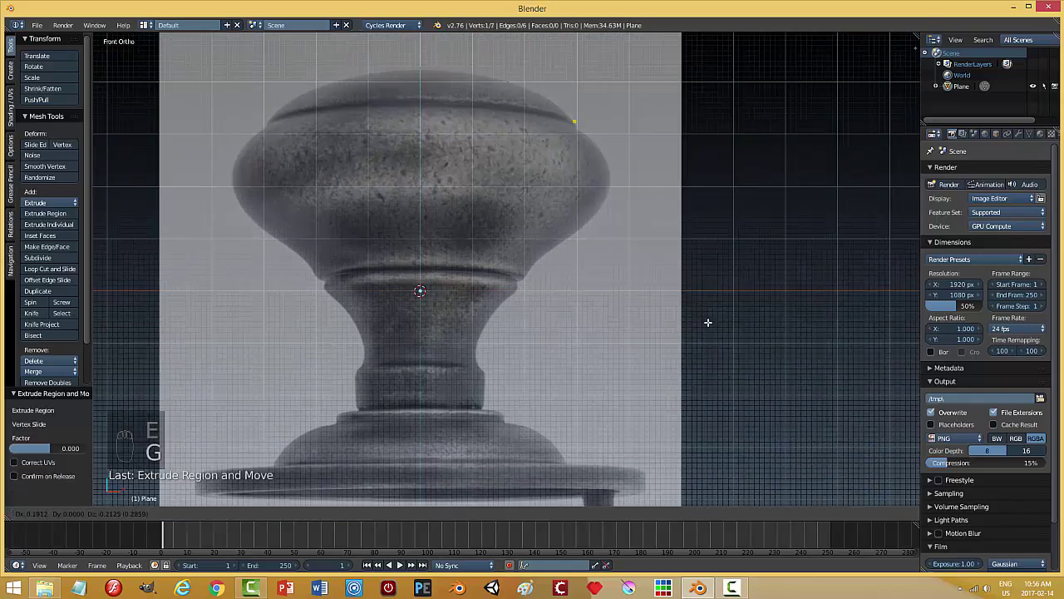
{"action": "left_click", "coordinate": [707, 322]}
{"action": "scroll", "coordinate": [702, 313], "scroll_direction": "up", "scroll_amount": 3}
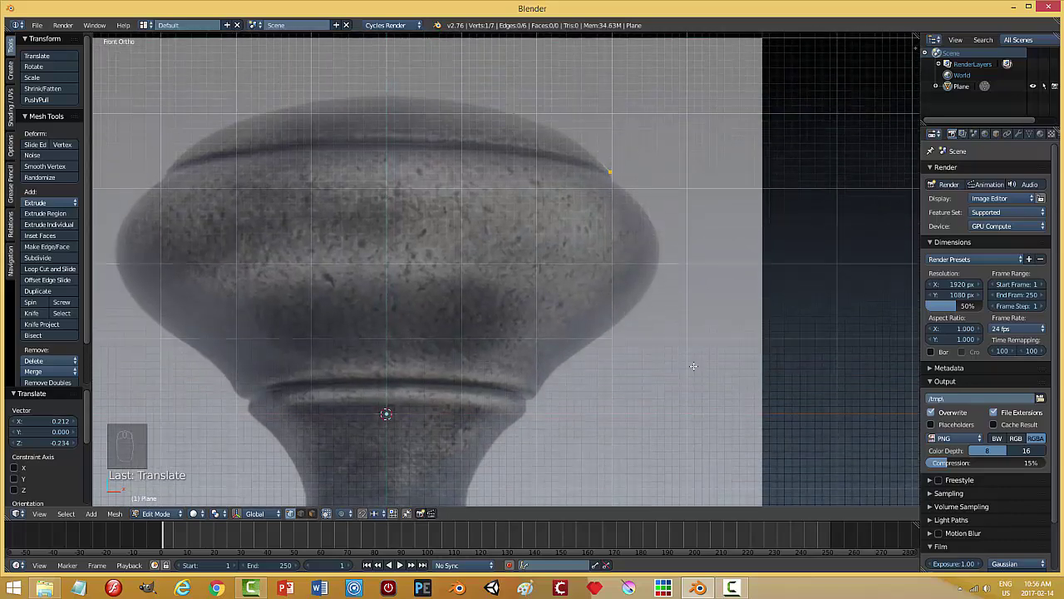
{"action": "key", "text": "e"}
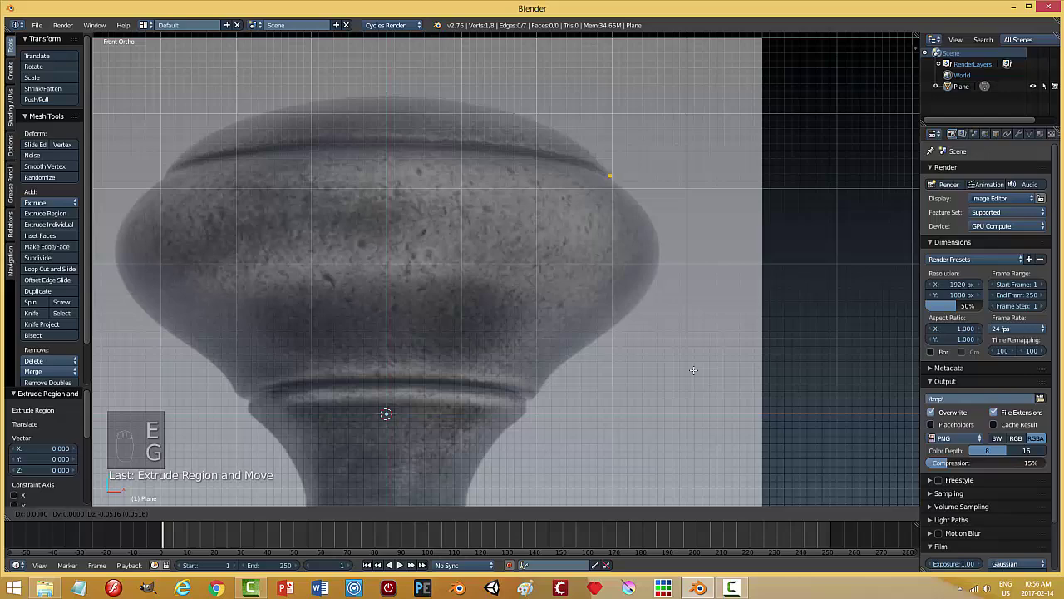
{"action": "left_click", "coordinate": [693, 369]}
{"action": "key", "text": "e"}
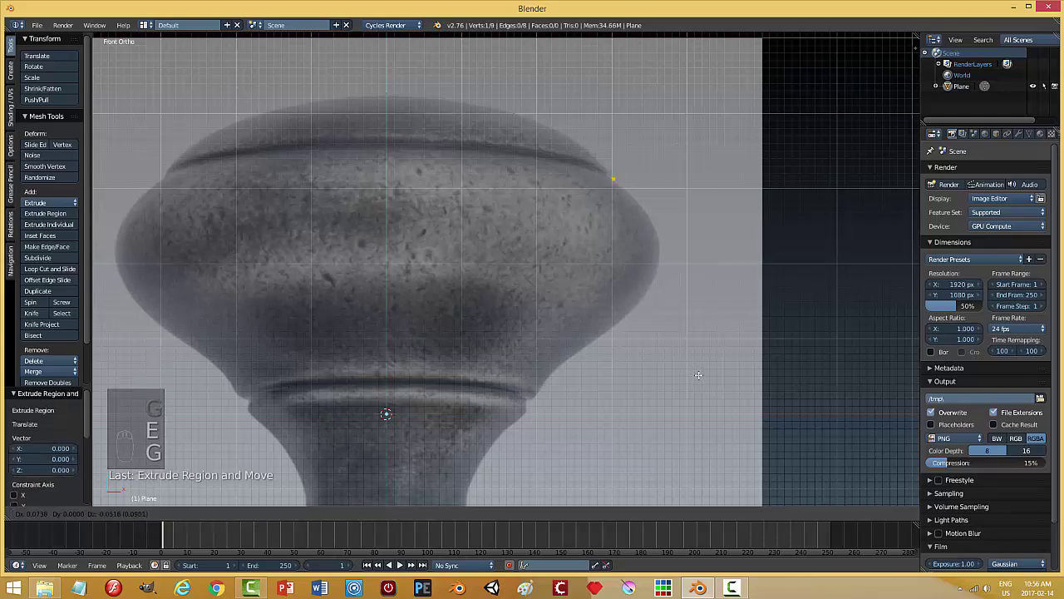
{"action": "left_click", "coordinate": [701, 378]}
Extrude two vertices along the upper curve of the bulge, just above its widest point.
{"action": "middle_click_drag", "start_coordinate": [715, 360], "coordinate": [689, 292], "text": "shift"}
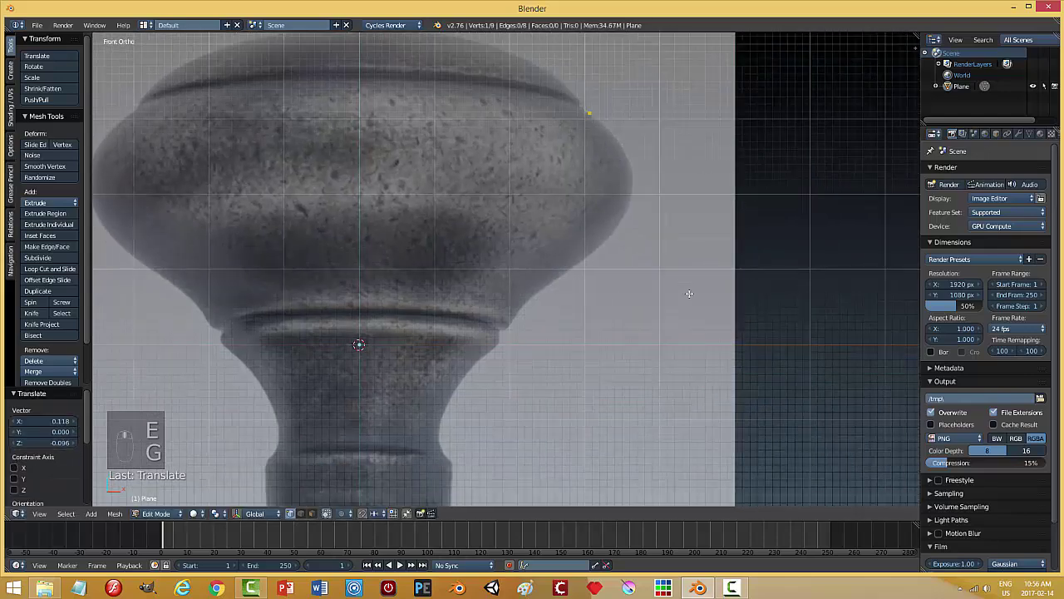
{"action": "key", "text": "e"}
{"action": "left_click", "coordinate": [721, 322]}
{"action": "key", "text": "e"}
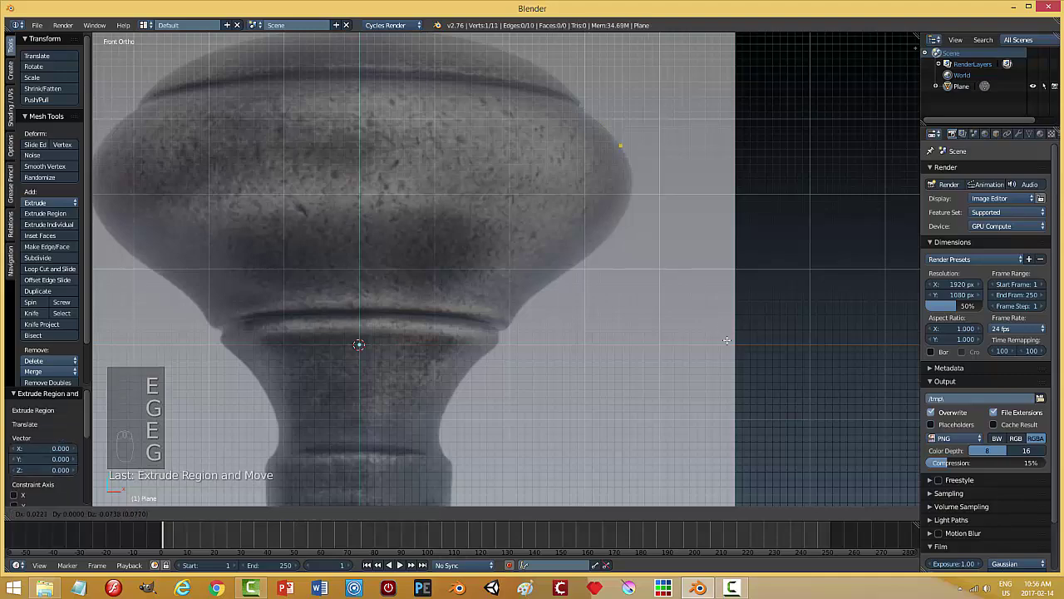
{"action": "left_click", "coordinate": [736, 357]}
Extrude three vertices around the widest part of the bulge and onto its underside.
{"action": "middle_click_drag", "start_coordinate": [719, 338], "coordinate": [708, 275], "text": "shift"}
{"action": "key", "text": "e"}
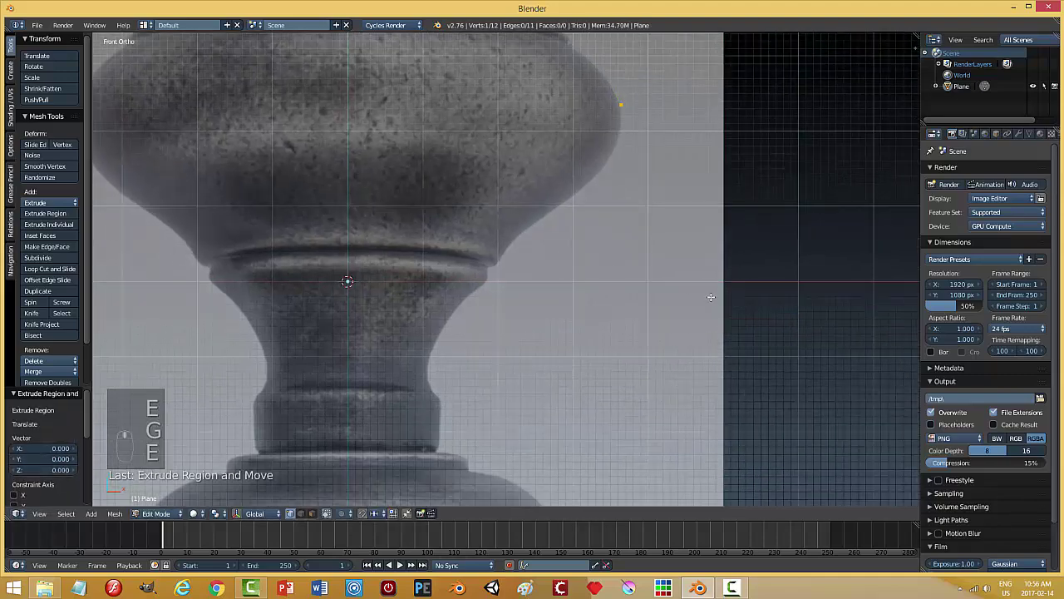
{"action": "left_click", "coordinate": [711, 328]}
{"action": "key", "text": "e"}
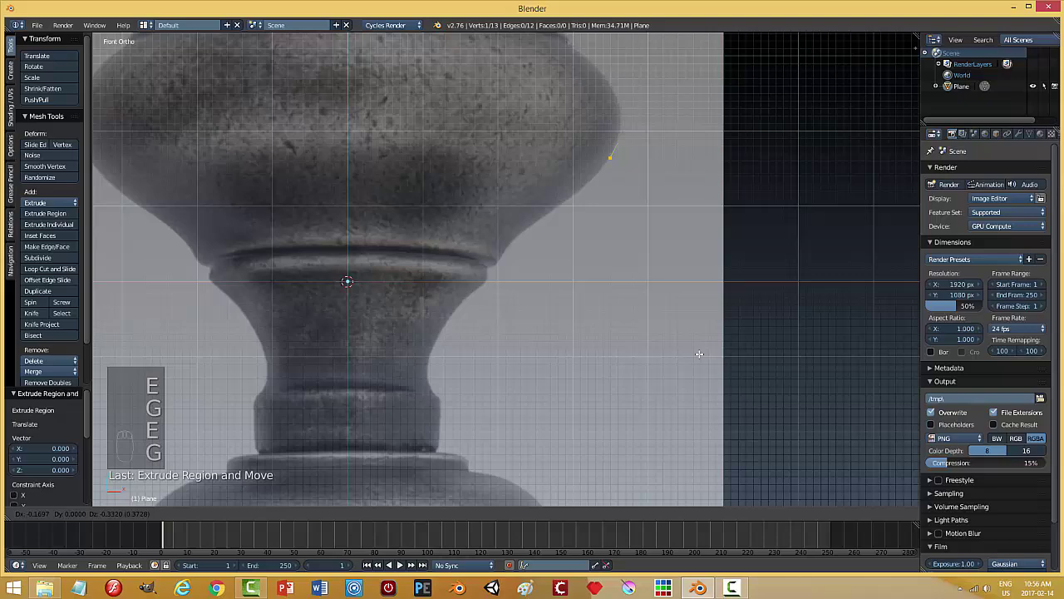
{"action": "left_click", "coordinate": [699, 354]}
{"action": "key", "text": "e"}
{"action": "left_click", "coordinate": [678, 378]}
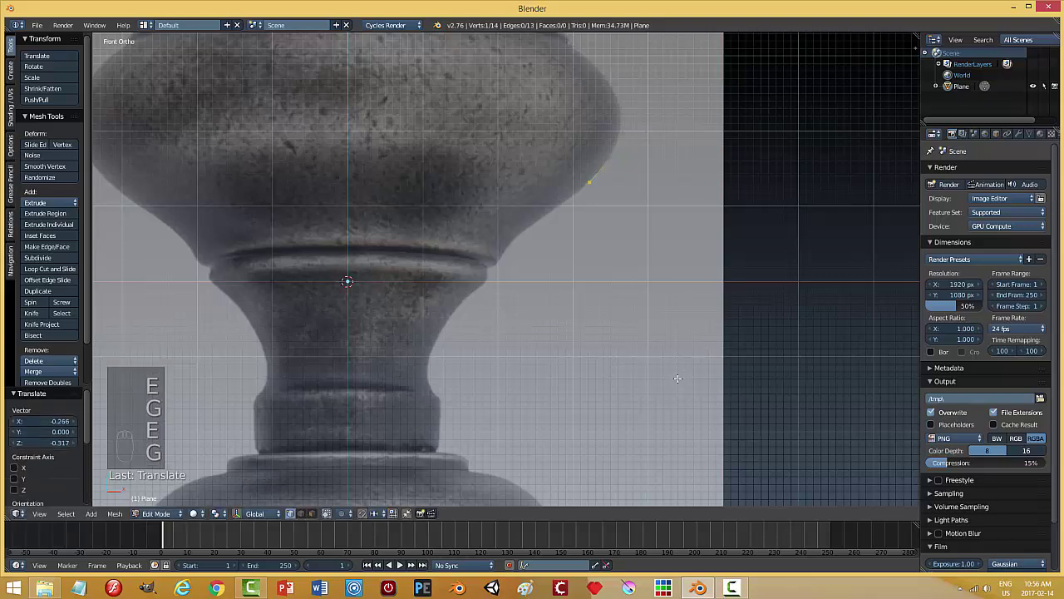
Extrude two vertices down the tapering underside of the bulge toward the collar.
{"action": "middle_click_drag", "start_coordinate": [677, 378], "coordinate": [690, 325], "text": "shift"}
{"action": "key", "text": "e"}
{"action": "left_click", "coordinate": [643, 345]}
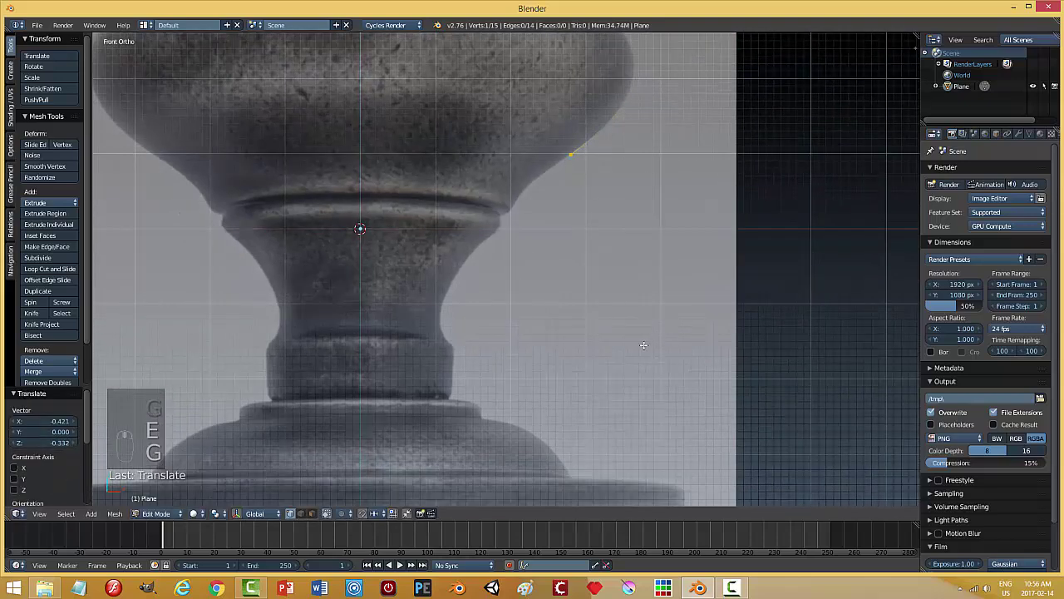
{"action": "key", "text": "e"}
{"action": "left_click", "coordinate": [613, 359]}
{"action": "middle_click_drag", "start_coordinate": [615, 357], "coordinate": [665, 314], "text": "shift"}
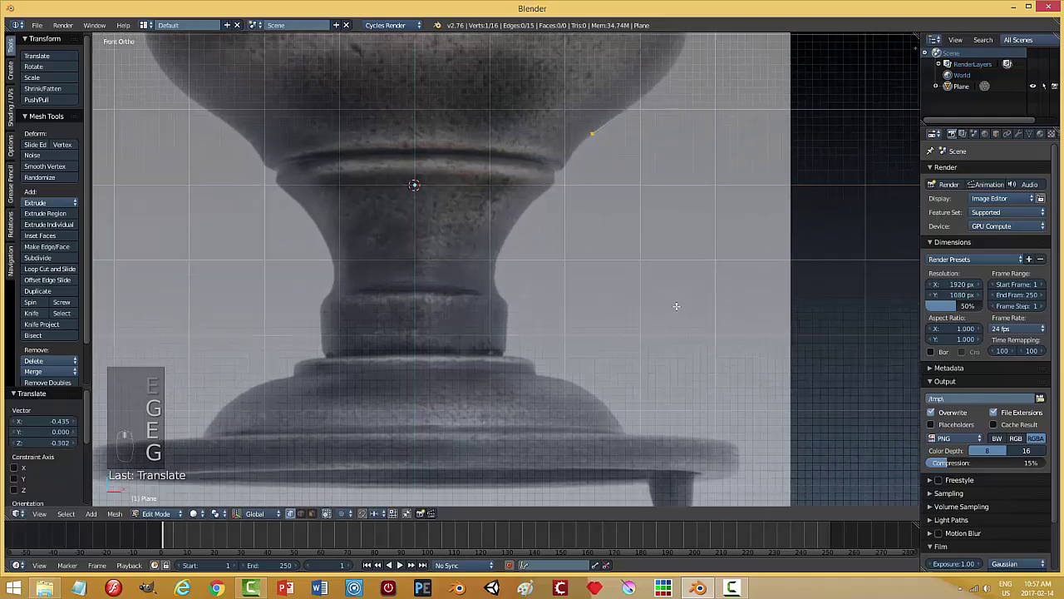
Extrude four closely spaced vertices around the bulge's lower lip and in to the groove above the collar.
{"action": "key", "text": "e"}
{"action": "left_click", "coordinate": [651, 328]}
{"action": "key", "text": "e"}
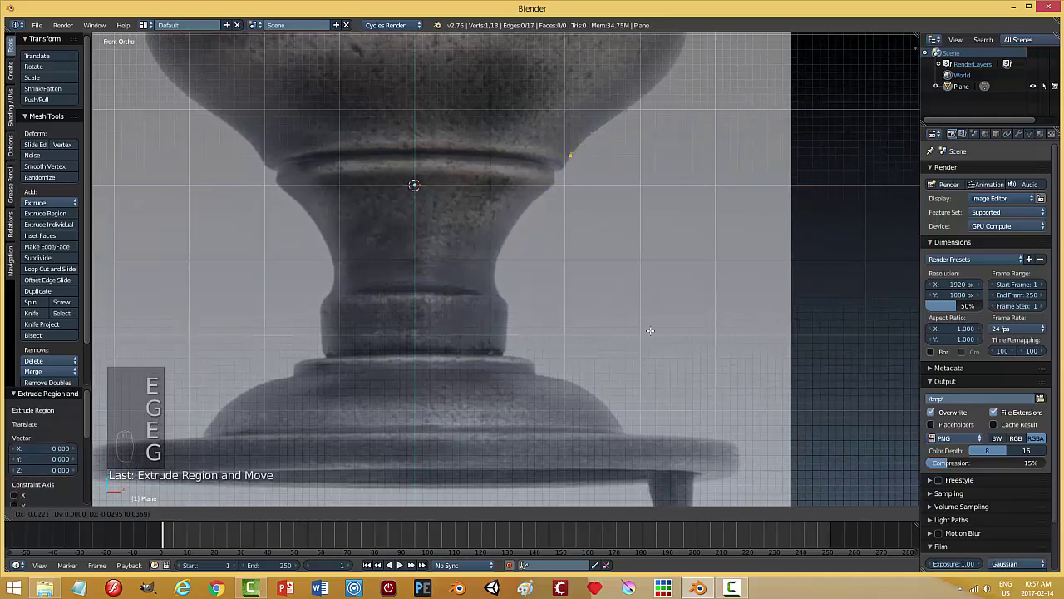
{"action": "left_click", "coordinate": [647, 338]}
{"action": "key", "text": "e"}
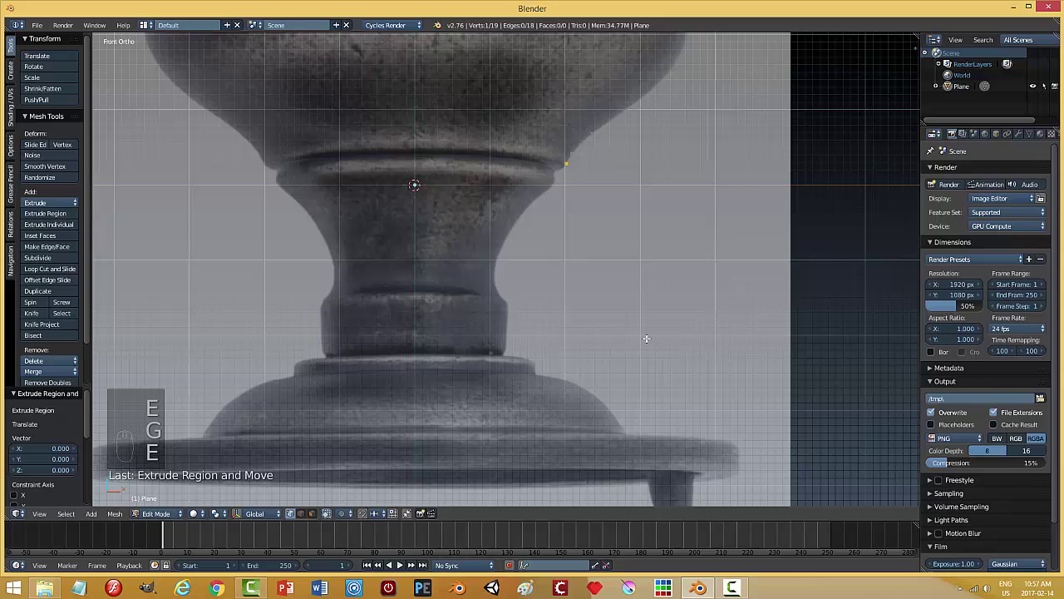
{"action": "left_click", "coordinate": [636, 340]}
{"action": "key", "text": "e"}
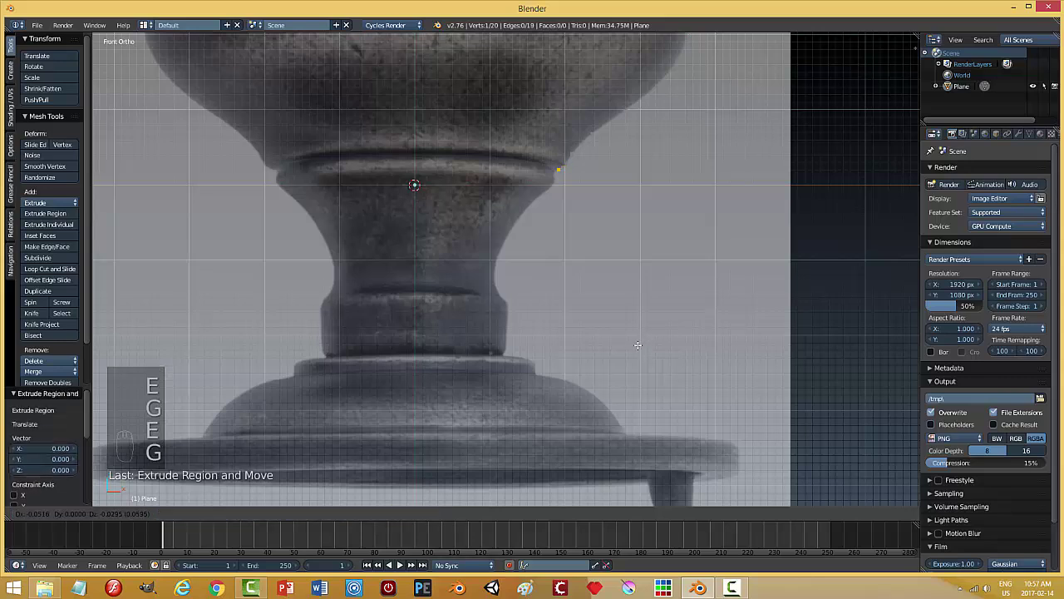
{"action": "left_click", "coordinate": [634, 340]}
Extrude two short segments downward to trace the outer edge of the collar ring.
{"action": "key", "text": "e"}
{"action": "key", "text": "g"}
{"action": "left_click", "coordinate": [633, 356]}
{"action": "key", "text": "e"}
{"action": "left_click", "coordinate": [633, 358]}
{"action": "key", "text": "g"}
{"action": "left_click", "coordinate": [633, 363]}
Extrude three vertices from the collar along the inward curve of the upper neck.
{"action": "middle_click_drag", "start_coordinate": [639, 359], "coordinate": [654, 318], "text": "shift"}
{"action": "key", "text": "e"}
{"action": "left_click", "coordinate": [660, 310]}
{"action": "key", "text": "g"}
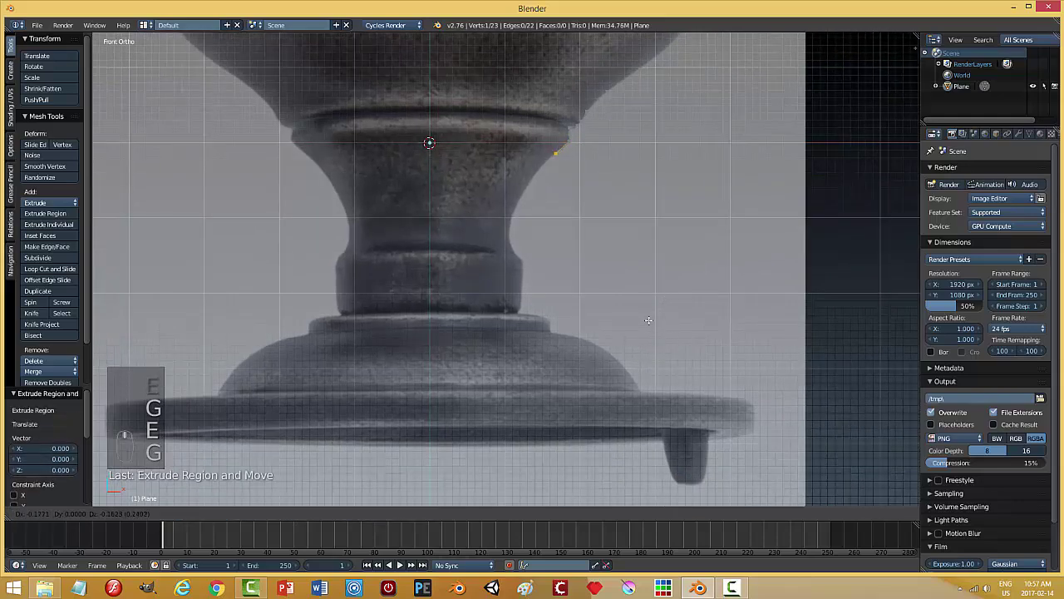
{"action": "left_click", "coordinate": [646, 325]}
{"action": "key", "text": "e"}
{"action": "key", "text": "g"}
{"action": "left_click", "coordinate": [631, 337]}
{"action": "key", "text": "e"}
{"action": "key", "text": "g"}
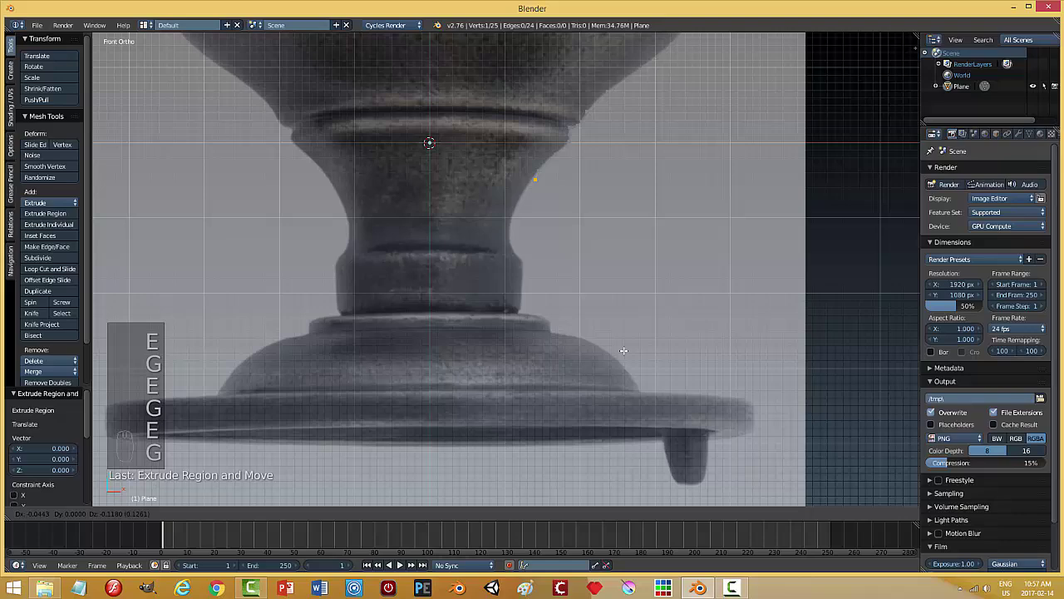
{"action": "left_click", "coordinate": [615, 356]}
Extrude three vertices down the lower curve of the neck to the top of the band above the base.
{"action": "middle_click_drag", "start_coordinate": [637, 321], "coordinate": [660, 265], "text": "shift"}
{"action": "key", "text": "e"}
{"action": "left_click", "coordinate": [648, 291]}
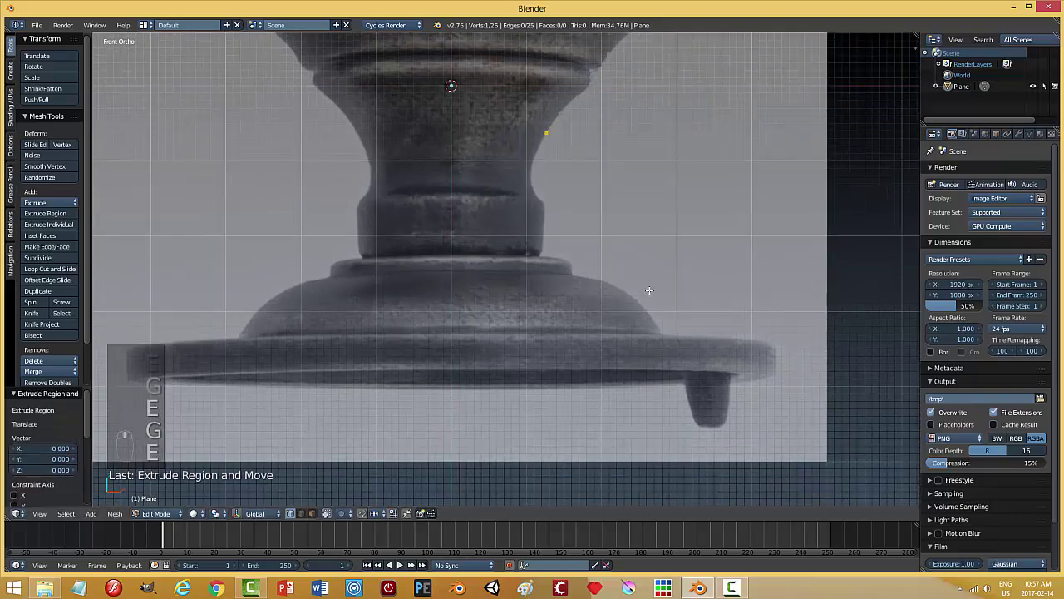
{"action": "key", "text": "g"}
{"action": "left_click", "coordinate": [631, 328]}
{"action": "key", "text": "e"}
{"action": "key", "text": "g"}
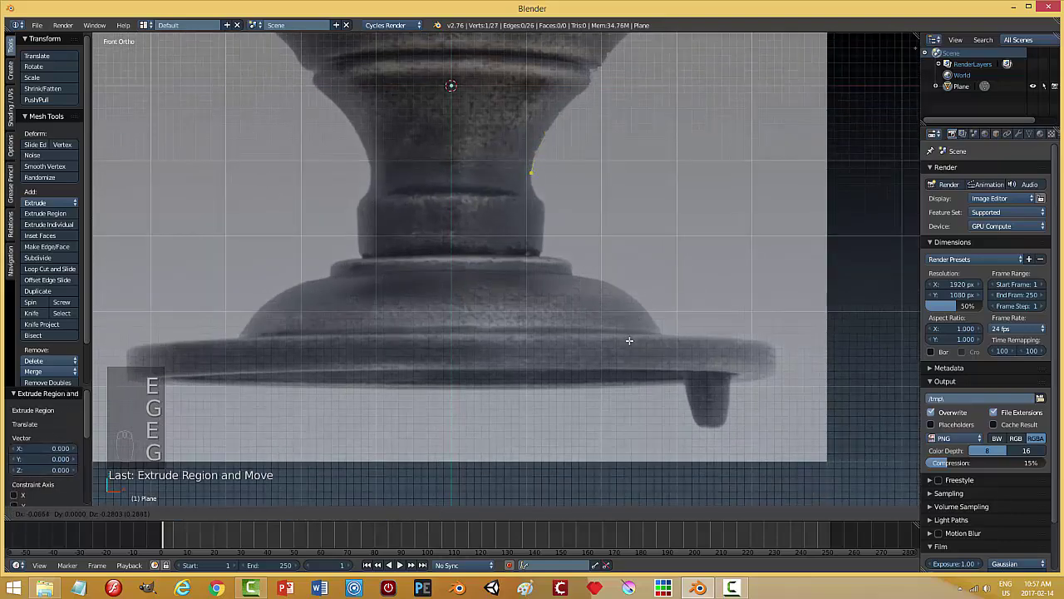
{"action": "left_click", "coordinate": [630, 340]}
{"action": "middle_click_drag", "start_coordinate": [630, 336], "coordinate": [631, 274], "text": "shift"}
{"action": "key", "text": "e"}
{"action": "key", "text": "g"}
{"action": "left_click", "coordinate": [632, 273]}
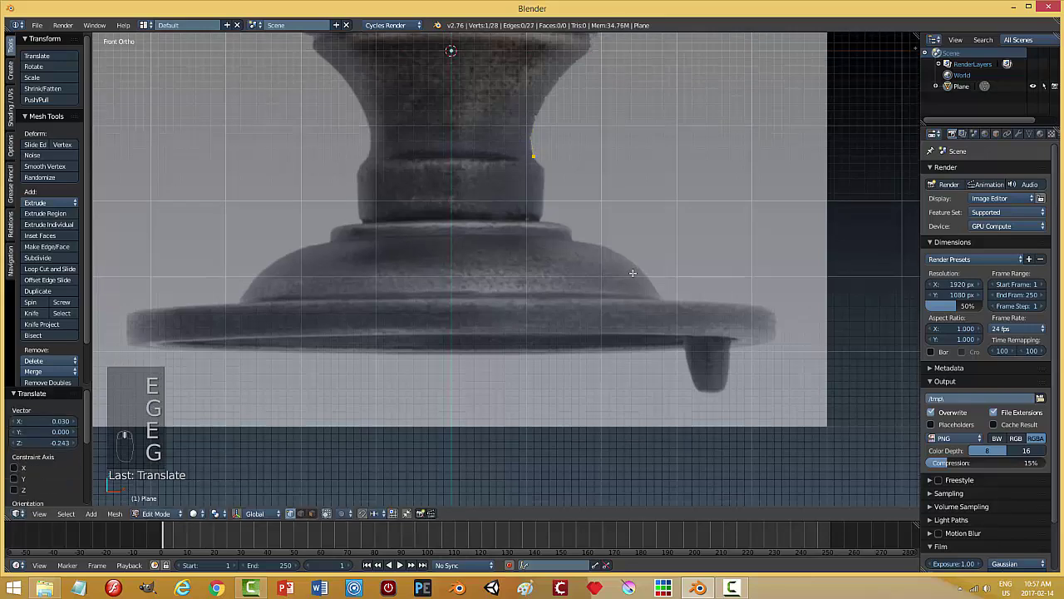
Extrude three closely spaced vertices outward around the upper shoulder of the band at the bottom of the neck.
{"action": "key", "text": "e"}
{"action": "left_click", "coordinate": [633, 273]}
{"action": "key", "text": "g"}
{"action": "left_click", "coordinate": [636, 277]}
{"action": "key", "text": "e"}
{"action": "left_click", "coordinate": [637, 278]}
{"action": "key", "text": "g"}
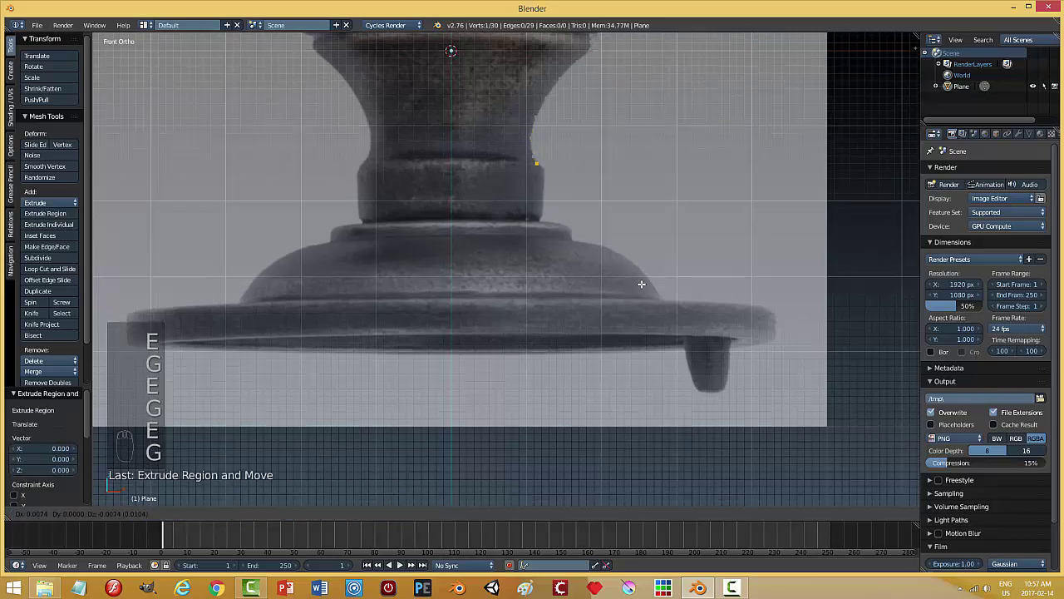
{"action": "left_click", "coordinate": [643, 284]}
{"action": "key", "text": "e"}
{"action": "key", "text": "g"}
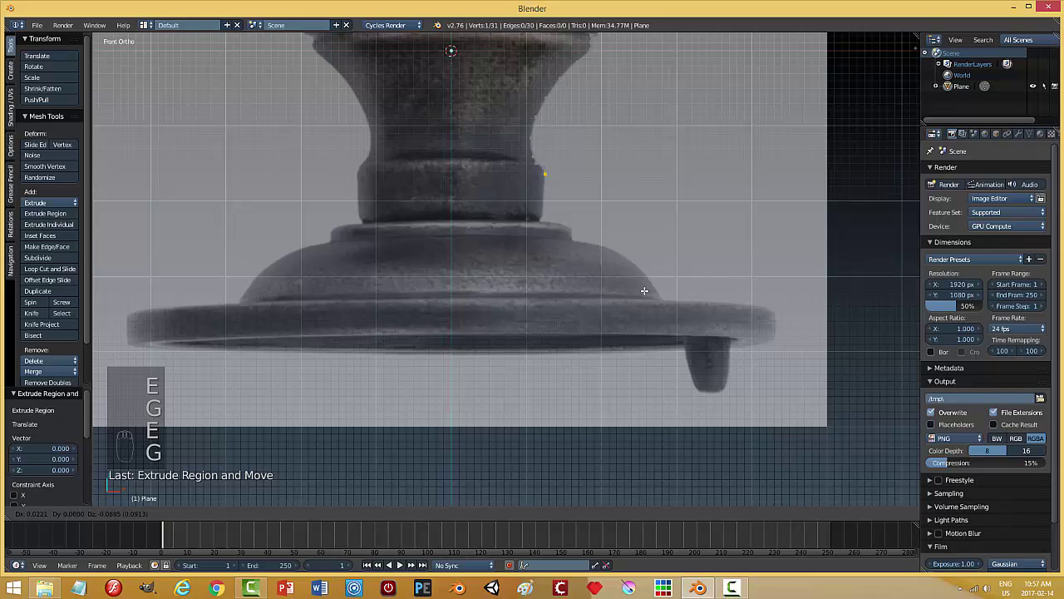
{"action": "left_click", "coordinate": [644, 288]}
Extrude two vertices down the outer side of the lower neck band to its bottom corner.
{"action": "middle_click_drag", "start_coordinate": [655, 272], "coordinate": [654, 230], "text": "shift"}
{"action": "key", "text": "e"}
{"action": "key", "text": "g"}
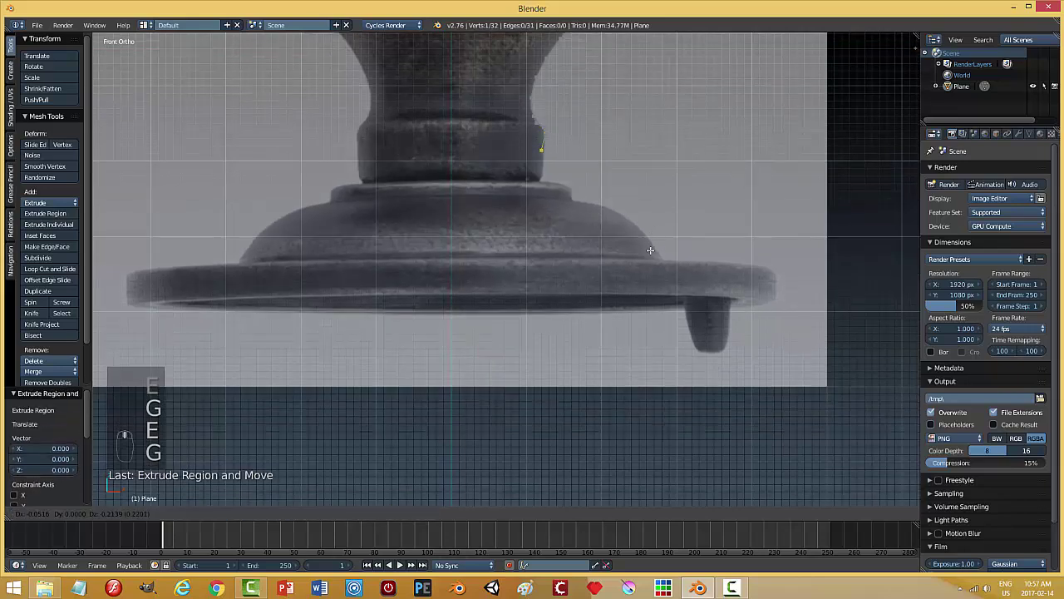
{"action": "left_click", "coordinate": [653, 269]}
{"action": "middle_click_drag", "start_coordinate": [653, 268], "coordinate": [654, 233], "text": "shift"}
{"action": "key", "text": "e"}
{"action": "left_click", "coordinate": [651, 235]}
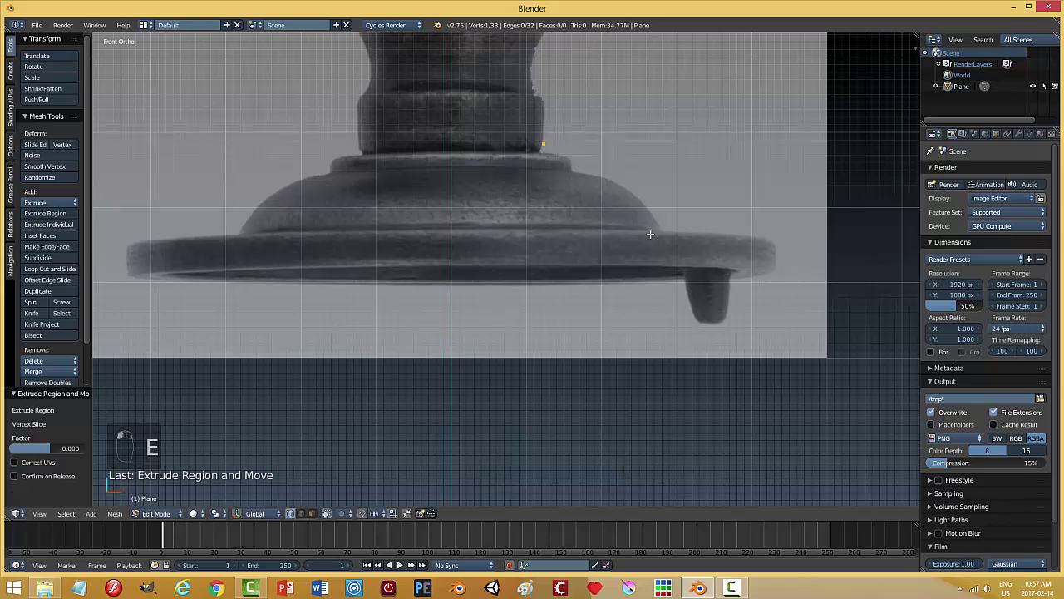
{"action": "key", "text": "g"}
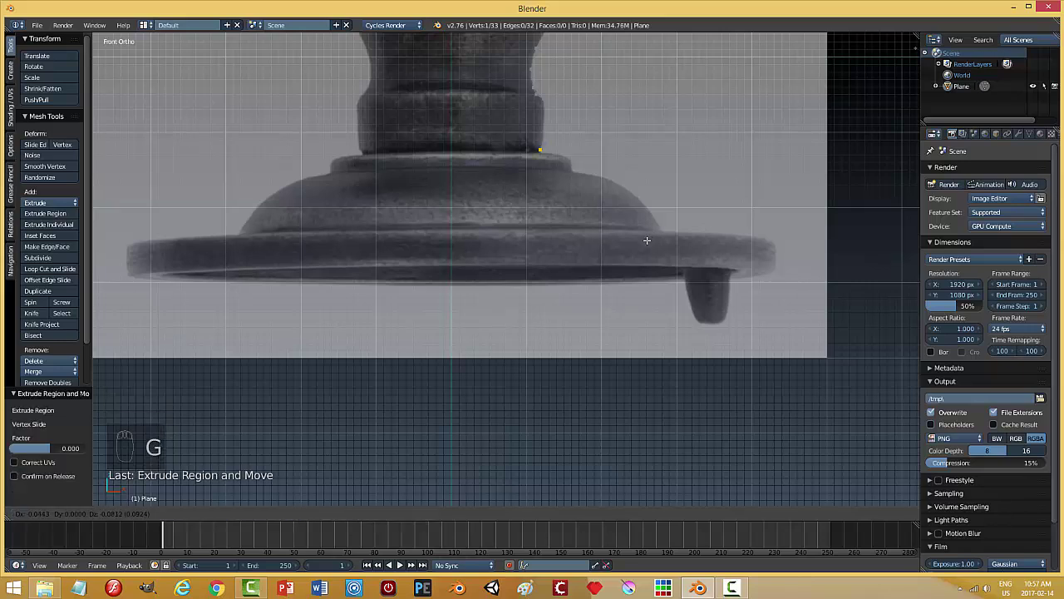
{"action": "left_click", "coordinate": [648, 240]}
Extrude three vertices around the groove beneath the band and outward across the top of the base's small step.
{"action": "key", "text": "e"}
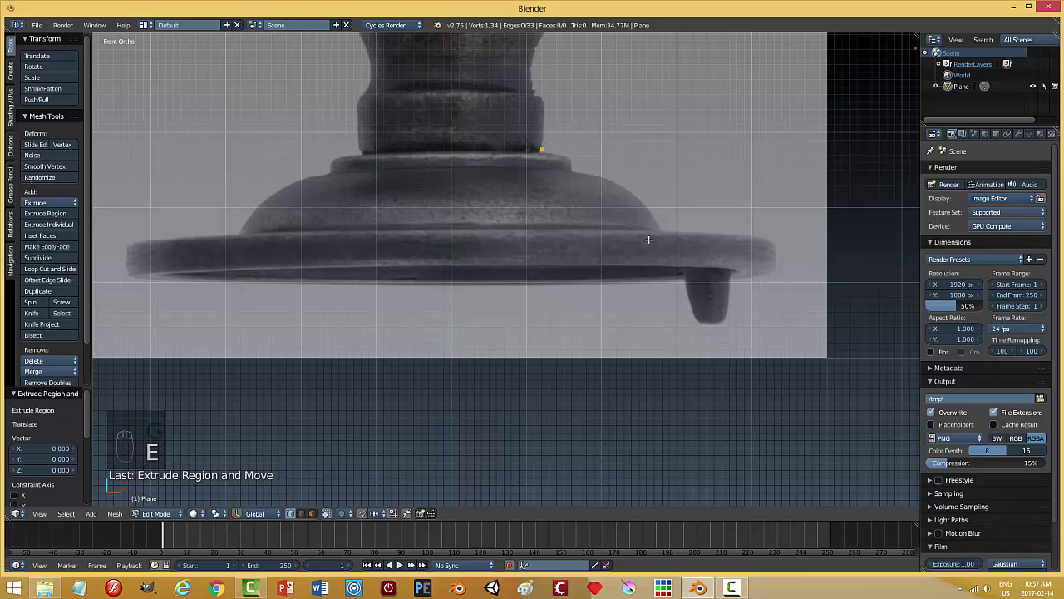
{"action": "left_click", "coordinate": [646, 243]}
{"action": "key", "text": "g"}
{"action": "left_click", "coordinate": [650, 245]}
{"action": "key", "text": "e"}
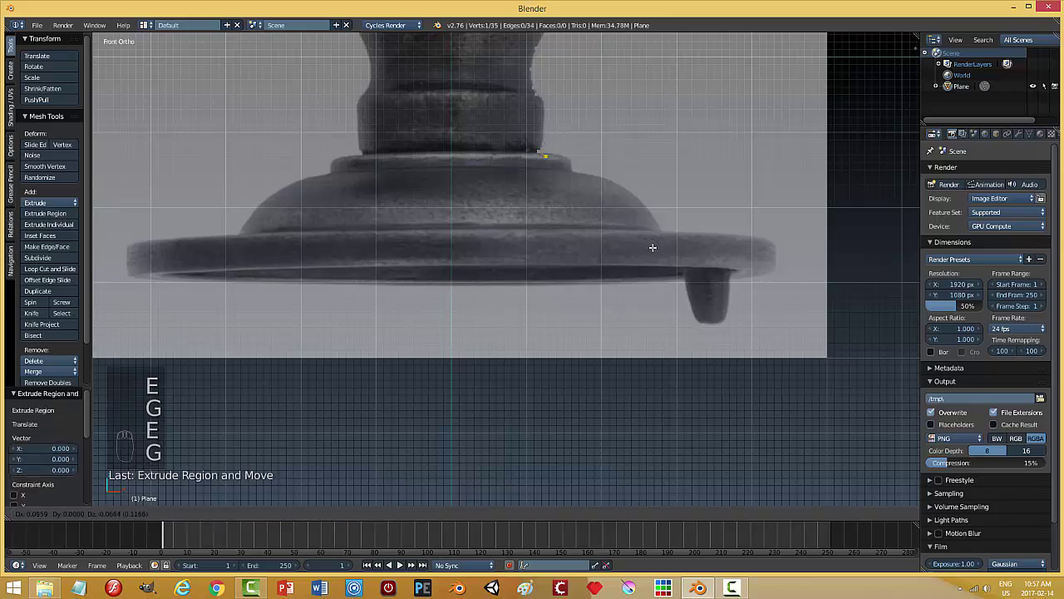
{"action": "left_click", "coordinate": [655, 246]}
{"action": "key", "text": "e"}
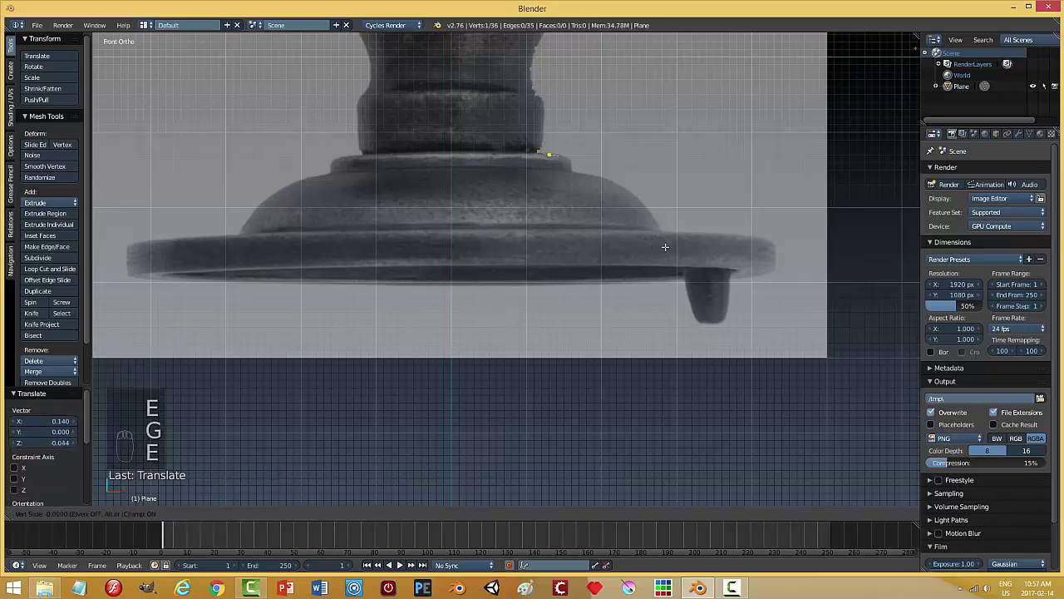
{"action": "left_click", "coordinate": [665, 247]}
{"action": "key", "text": "g"}
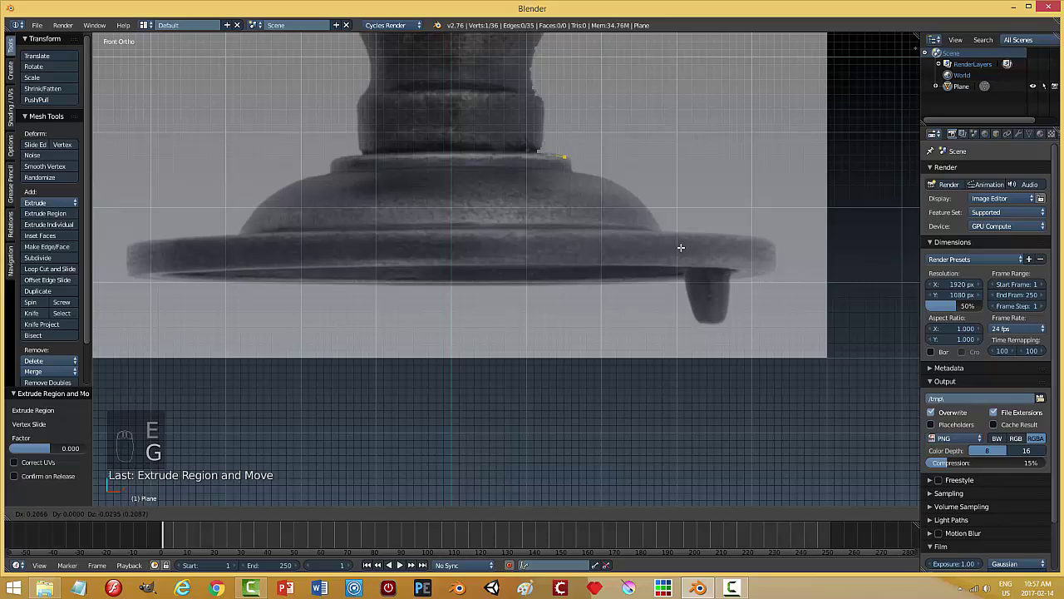
{"action": "left_click", "coordinate": [681, 247]}
Extrude two vertices around the outer corner and down the edge of the base's small step.
{"action": "key", "text": "e"}
{"action": "left_click", "coordinate": [682, 250]}
{"action": "key", "text": "g"}
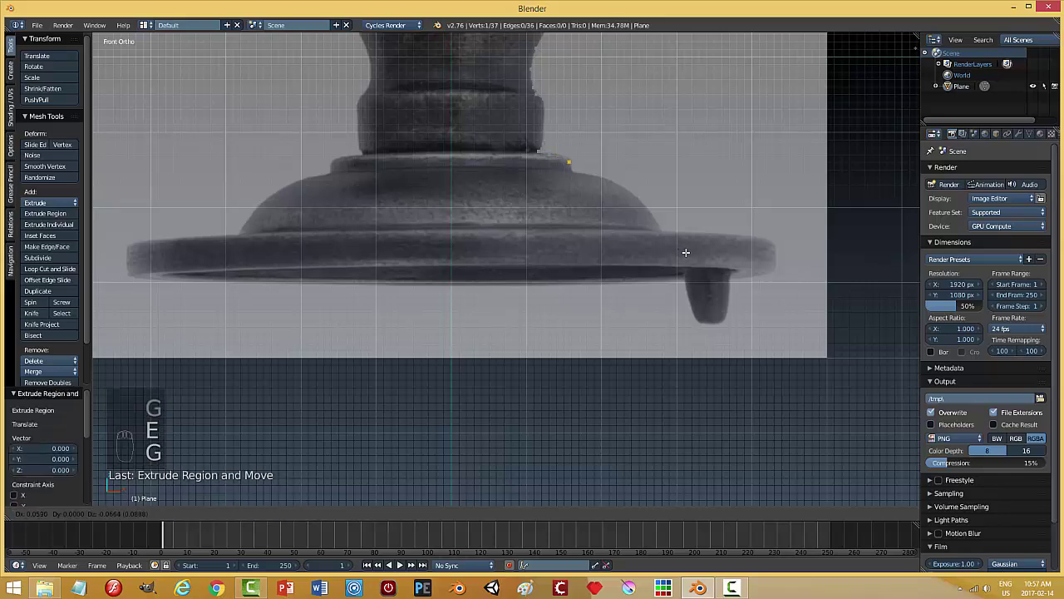
{"action": "left_click", "coordinate": [685, 252]}
{"action": "key", "text": "e"}
{"action": "left_click", "coordinate": [687, 253]}
{"action": "key", "text": "g"}
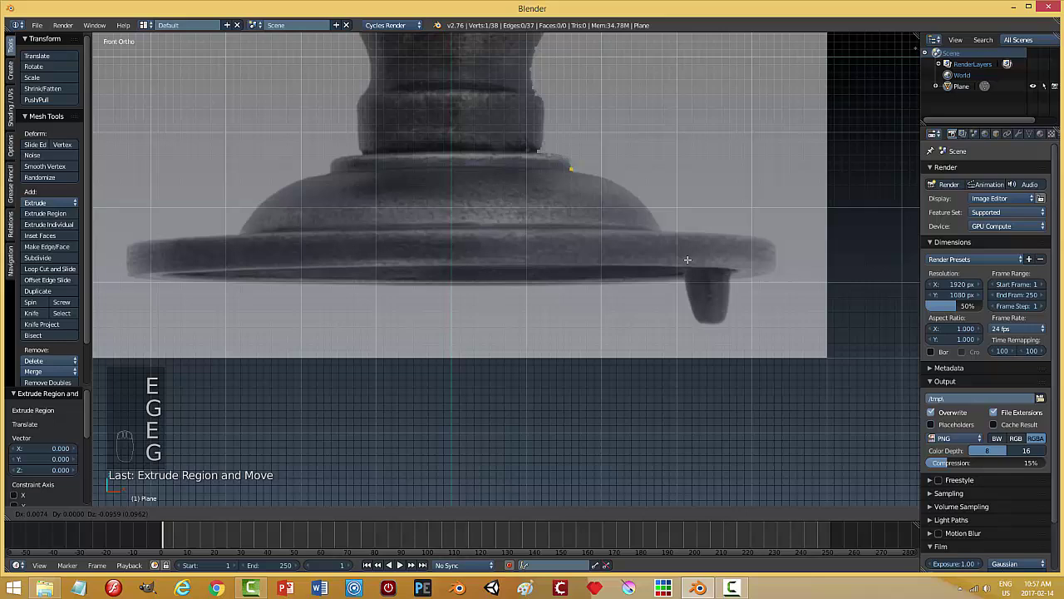
{"action": "left_click", "coordinate": [688, 260]}
Extrude three vertices outward from the small step along the upper curve of the base's dome.
{"action": "key", "text": "e"}
{"action": "left_click", "coordinate": [690, 261]}
{"action": "key", "text": "g"}
{"action": "left_click", "coordinate": [700, 263]}
{"action": "middle_click_drag", "start_coordinate": [702, 252], "coordinate": [690, 221], "text": "shift"}
{"action": "key", "text": "e"}
{"action": "left_click", "coordinate": [691, 226]}
{"action": "key", "text": "g"}
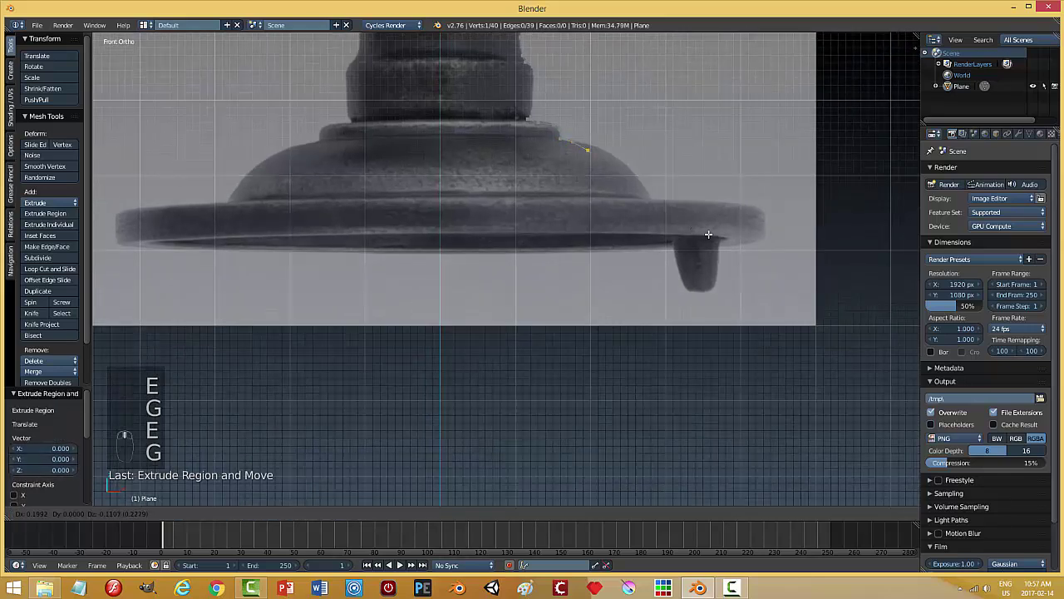
{"action": "left_click", "coordinate": [736, 242]}
{"action": "key", "text": "e"}
{"action": "left_click", "coordinate": [736, 242]}
{"action": "key", "text": "g"}
{"action": "left_click", "coordinate": [750, 251]}
Extrude three vertices down the steeper lower part of the dome to meet the flat base plate.
{"action": "key", "text": "e"}
{"action": "left_click", "coordinate": [754, 252]}
{"action": "key", "text": "g"}
{"action": "left_click", "coordinate": [767, 265]}
{"action": "middle_click_drag", "start_coordinate": [741, 252], "coordinate": [684, 254], "text": "shift"}
{"action": "scroll", "coordinate": [694, 248], "scroll_direction": "up", "scroll_amount": 1}
{"action": "key", "text": "e"}
{"action": "left_click", "coordinate": [696, 274]}
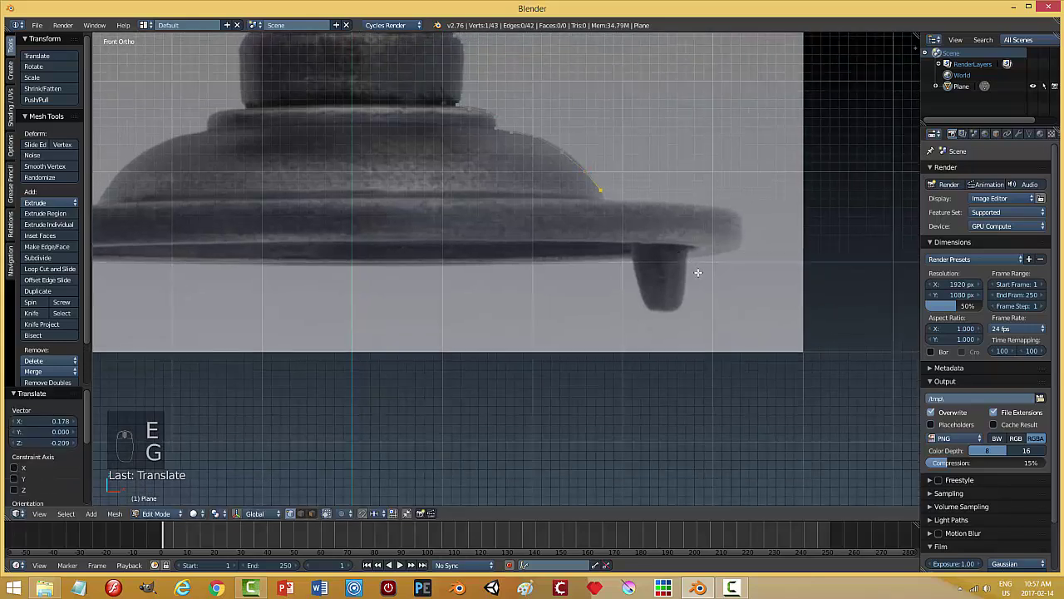
{"action": "key", "text": "e"}
{"action": "left_click", "coordinate": [702, 281]}
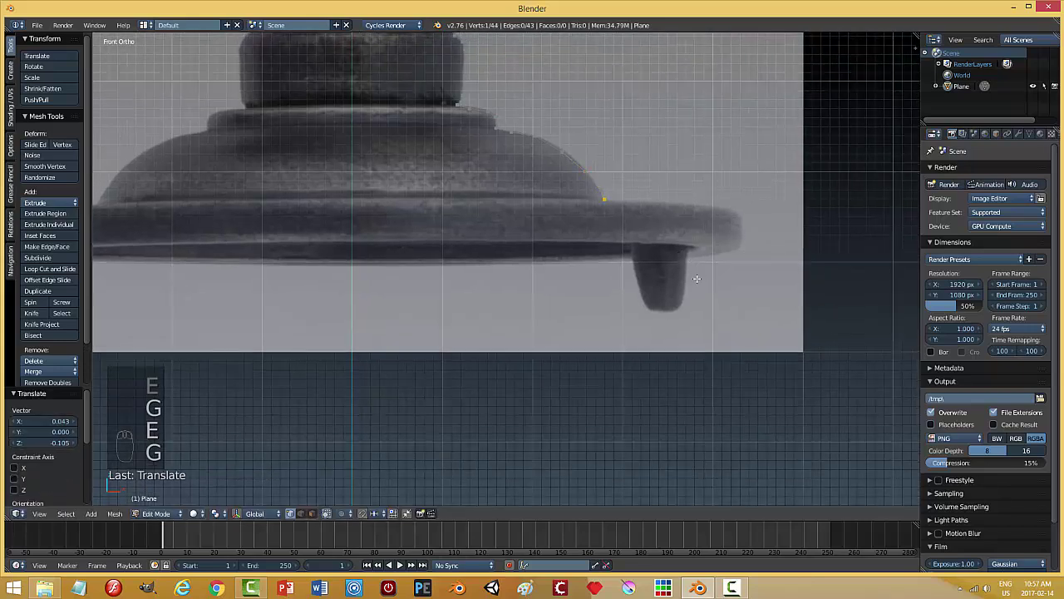
Extrude one vertex about 1.32 units across the top of the base plate and another onto its rounded outer corner.
{"action": "key", "text": "e"}
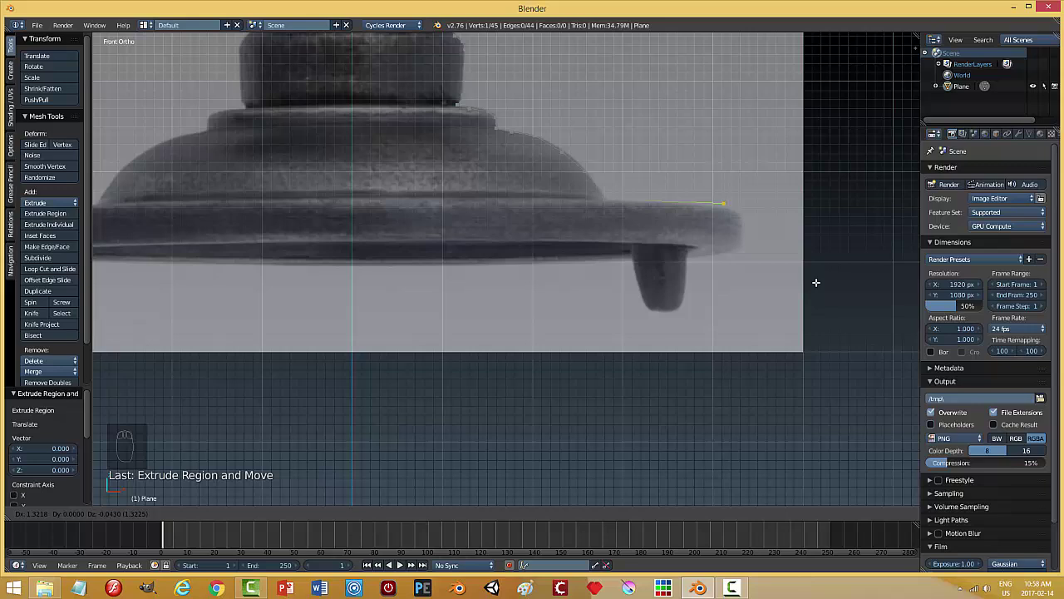
{"action": "left_click", "coordinate": [816, 281]}
{"action": "middle_click_drag", "start_coordinate": [785, 298], "coordinate": [748, 293], "text": "shift"}
{"action": "key", "text": "e"}
{"action": "left_click", "coordinate": [749, 293]}
{"action": "key", "text": "g"}
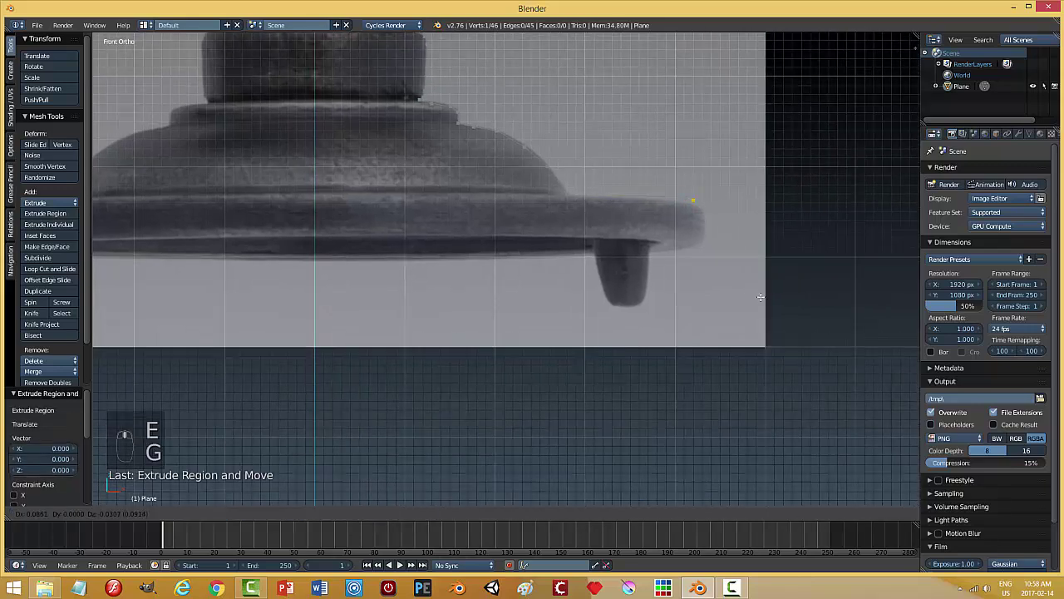
{"action": "left_click", "coordinate": [766, 300]}
Extrude two vertices down the outer rim of the base plate and nudge the last one slightly inward.
{"action": "key", "text": "e"}
{"action": "key", "text": "g"}
{"action": "left_click", "coordinate": [769, 314]}
{"action": "key", "text": "e"}
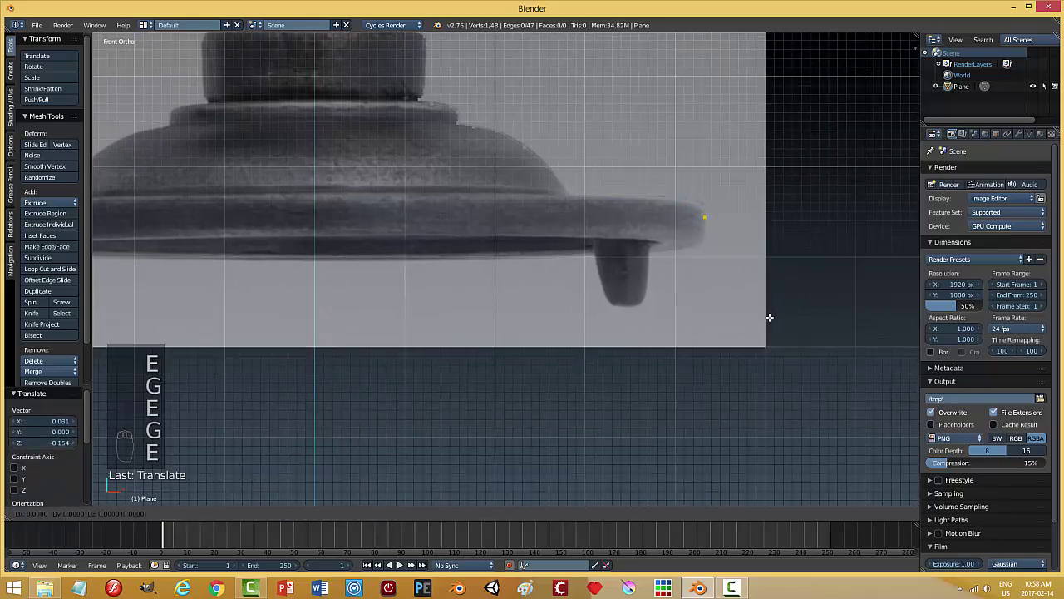
{"action": "key", "text": "g"}
{"action": "left_click", "coordinate": [771, 327]}
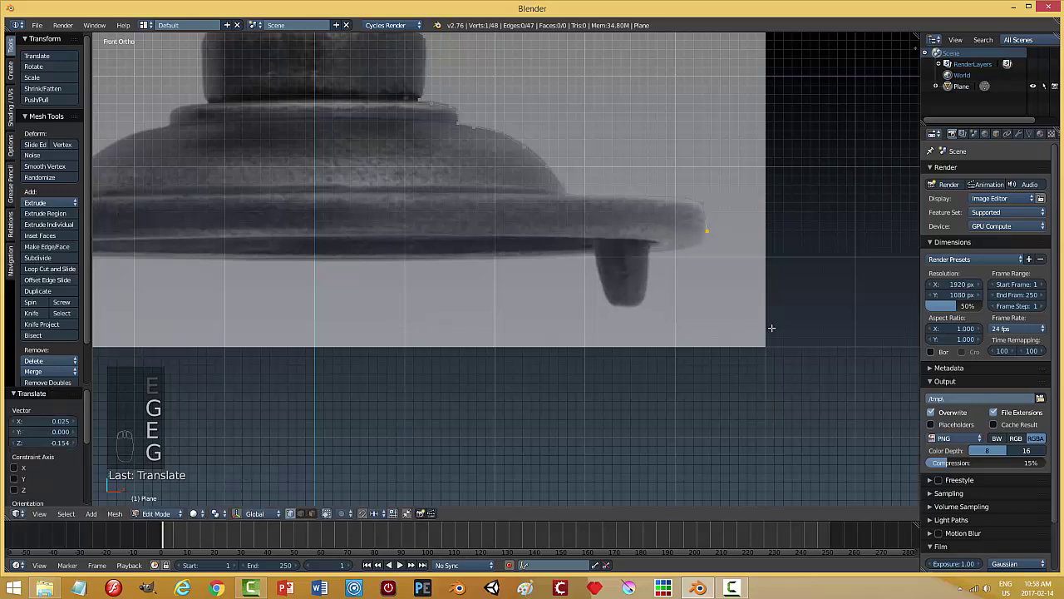
{"action": "key", "text": "g"}
{"action": "left_click", "coordinate": [769, 327]}
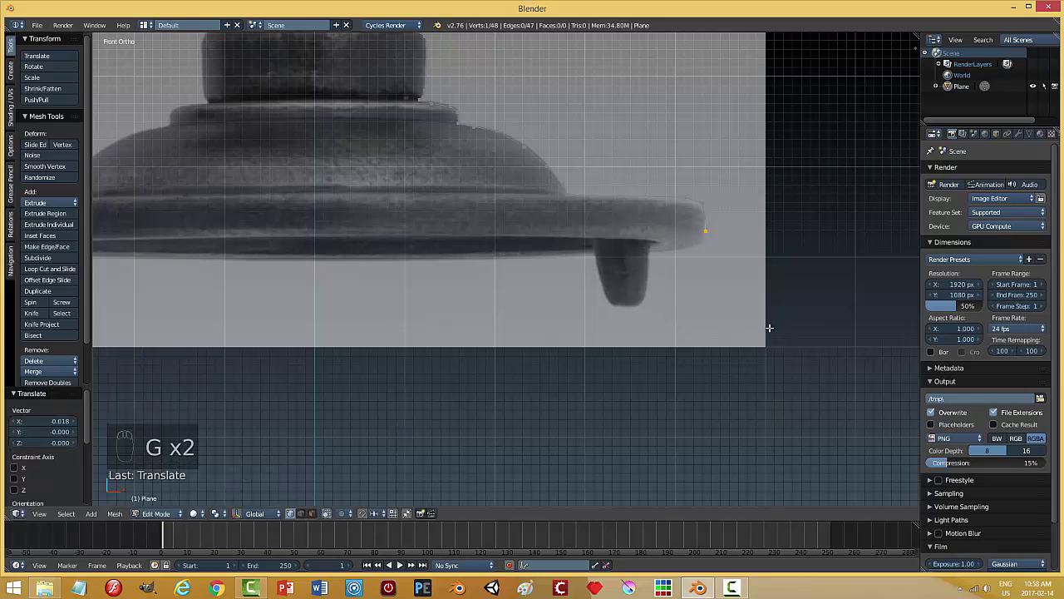
Extrude two vertices inward around the rounded lower corner of the base plate's rim.
{"action": "key", "text": "e"}
{"action": "key", "text": "g"}
{"action": "left_click", "coordinate": [764, 336]}
{"action": "key", "text": "e"}
{"action": "left_click", "coordinate": [763, 337]}
{"action": "key", "text": "g"}
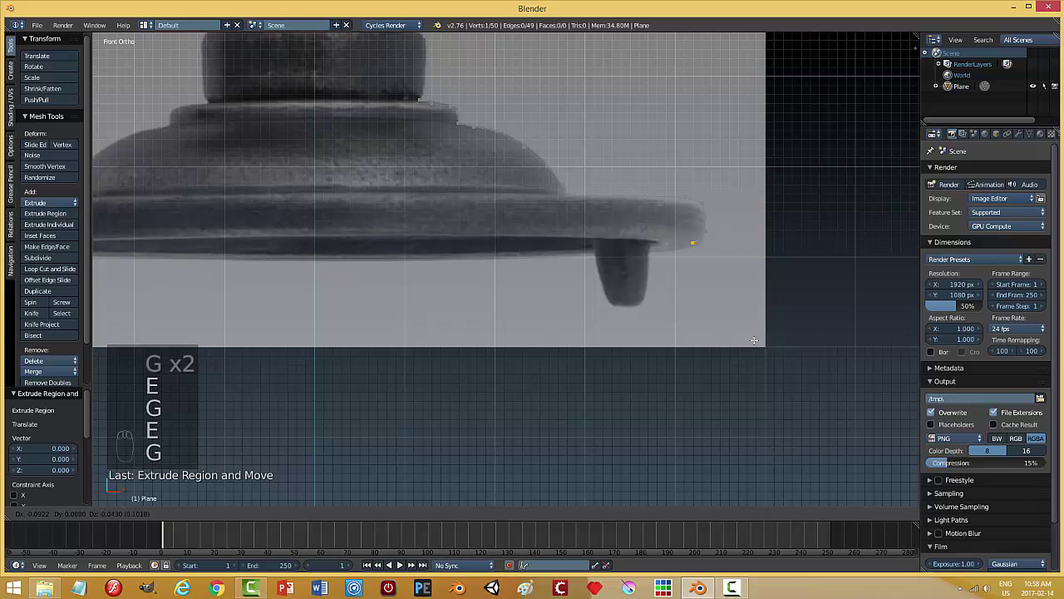
{"action": "left_click", "coordinate": [754, 340]}
Extrude the last vertex about 4.17 units along the X axis to the knob's centre line, closing the underside.
{"action": "key", "text": "e"}
{"action": "key", "text": "g"}
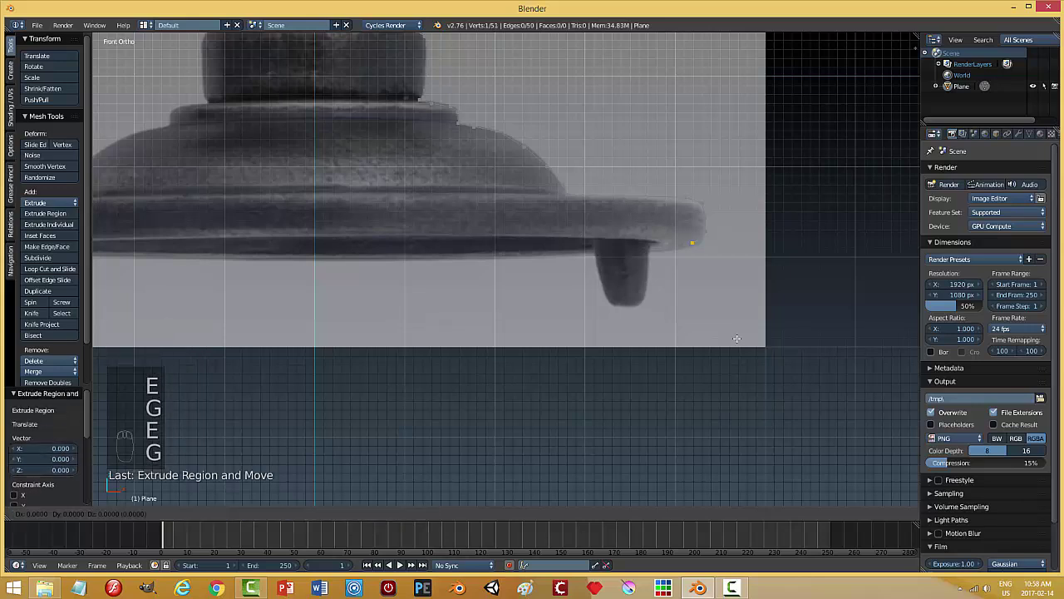
{"action": "key", "text": "x"}
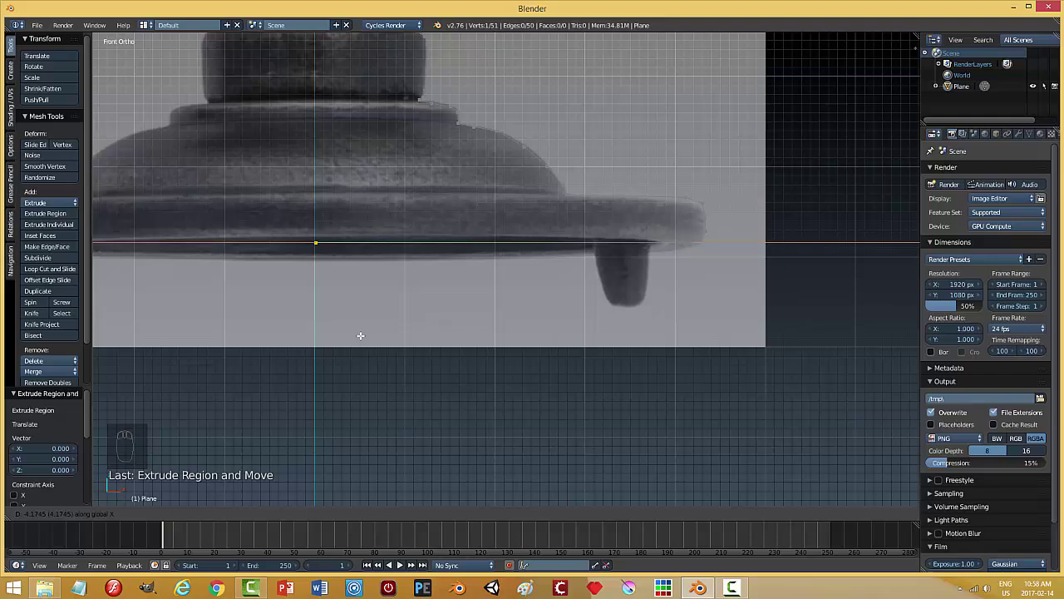
{"action": "left_click", "coordinate": [360, 335]}
Set the median X of the profile's top and bottom centre vertices to 0.
{"action": "scroll", "coordinate": [397, 321], "scroll_direction": "down", "scroll_amount": 8}
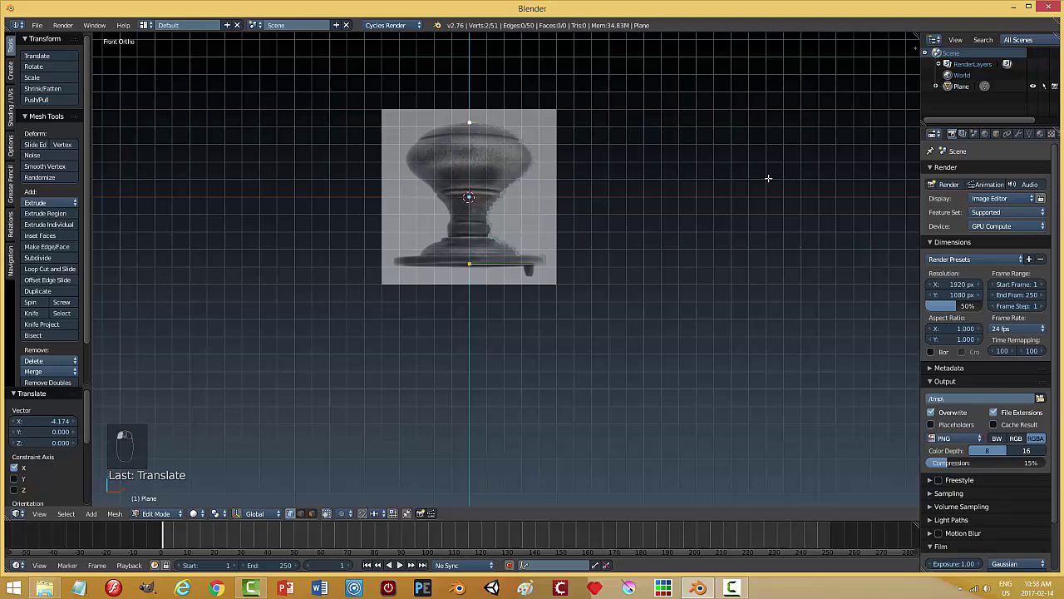
{"action": "key", "text": "n"}
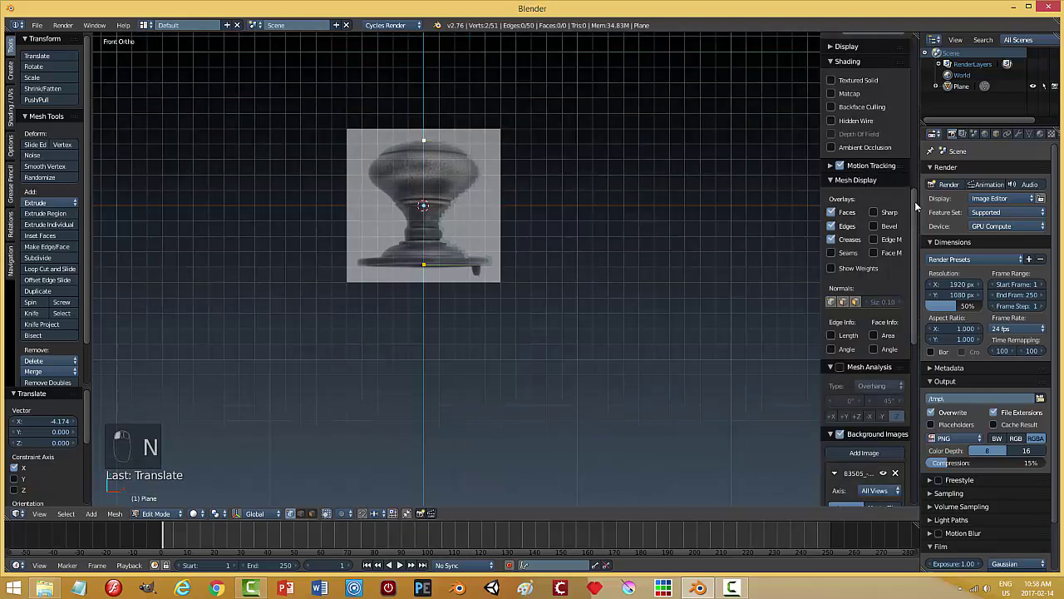
{"action": "scroll", "coordinate": [906, 208], "scroll_direction": "up", "scroll_amount": 8}
{"action": "left_click", "coordinate": [865, 71]}
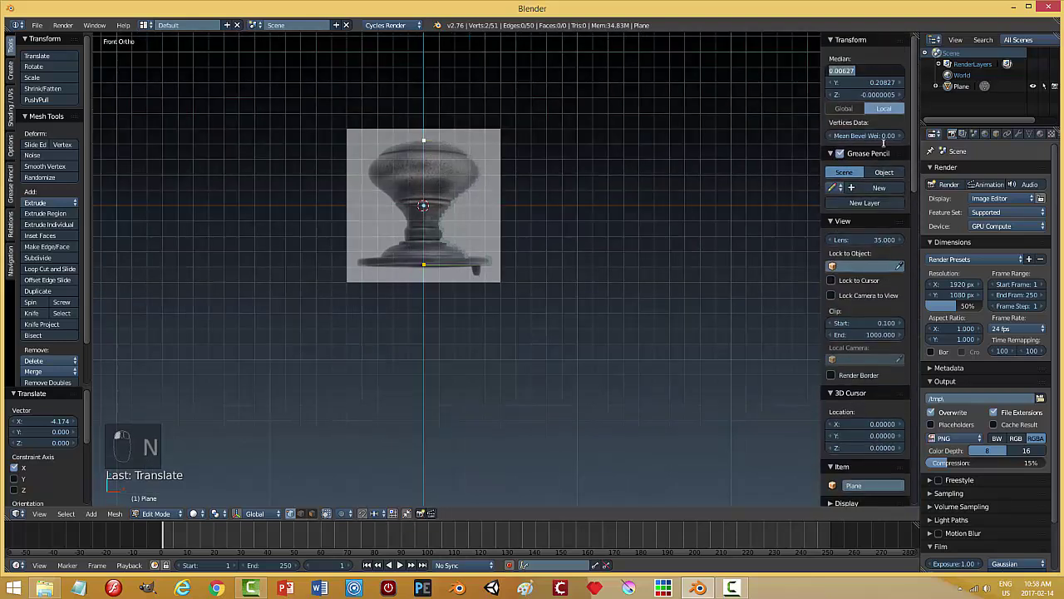
{"action": "type", "text": "0"}
{"action": "key", "text": "Return"}
Deselect all vertices and return the finished profile to Object Mode.
{"action": "key", "text": "a"}
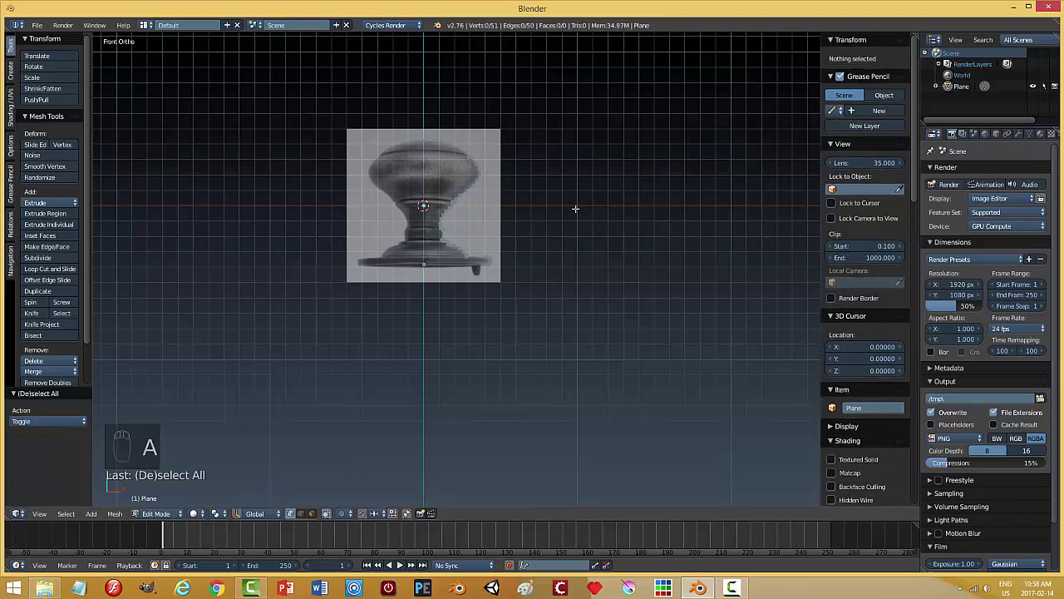
{"action": "key", "text": "Tab"}
{"action": "left_click", "coordinate": [482, 210]}
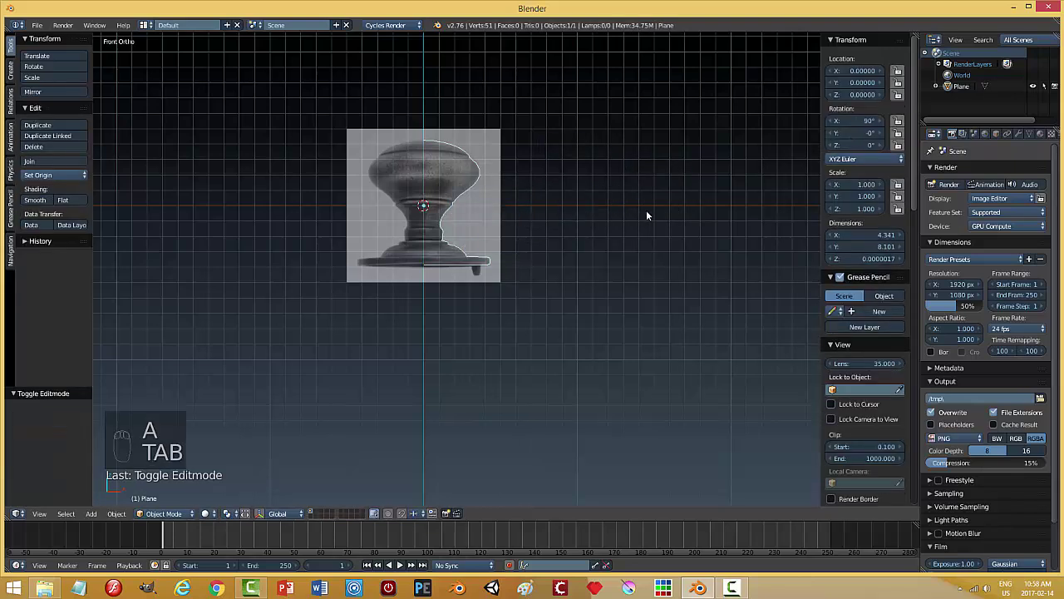
{"action": "key", "text": "n"}
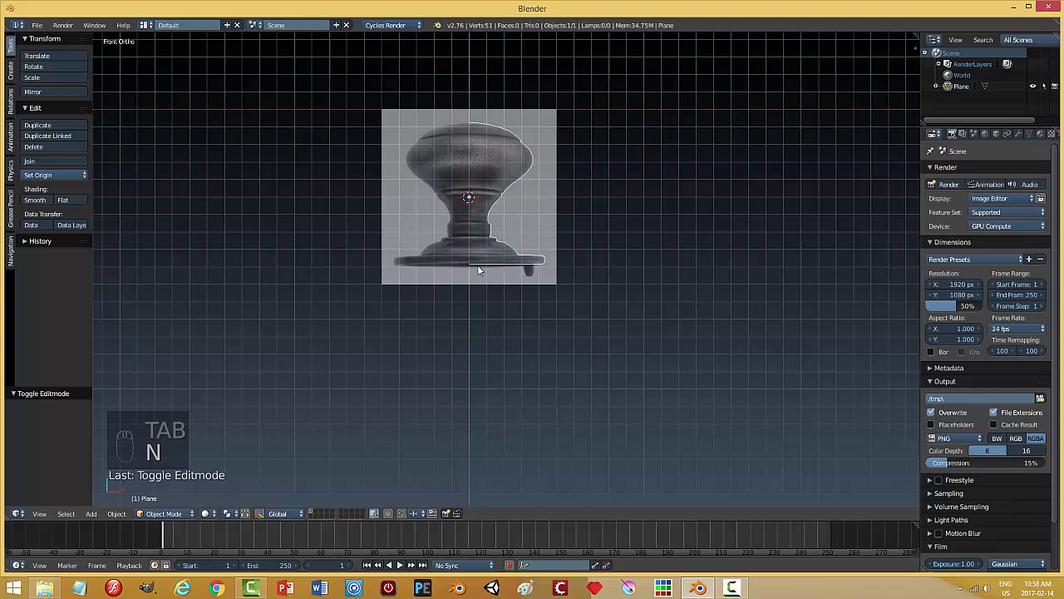
Add a Screw modifier to the profile and set its axis to Y.
{"action": "left_click", "coordinate": [1017, 134]}
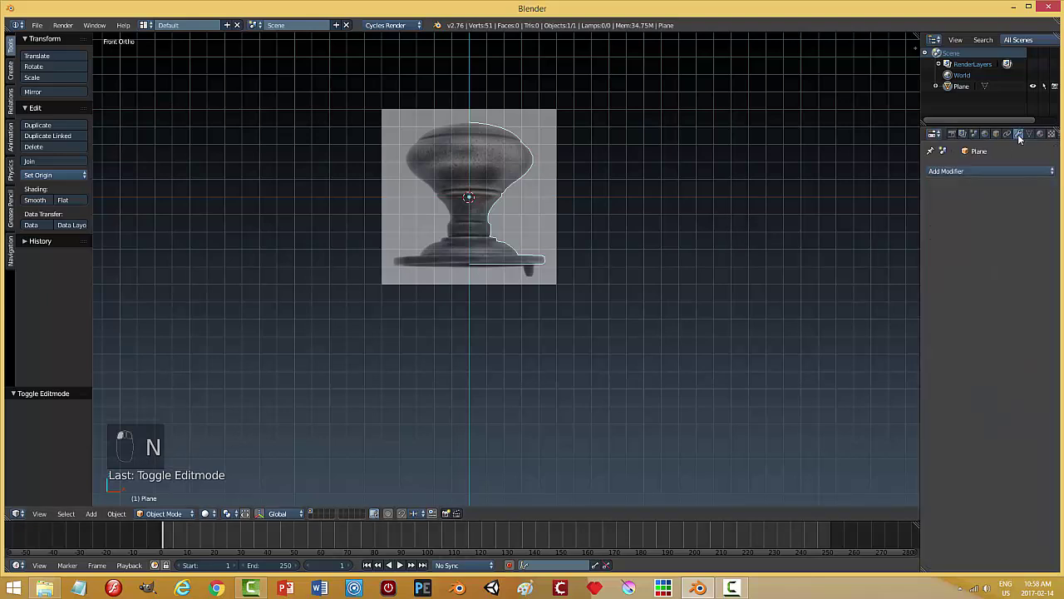
{"action": "left_click", "coordinate": [954, 172]}
{"action": "left_click", "coordinate": [844, 319]}
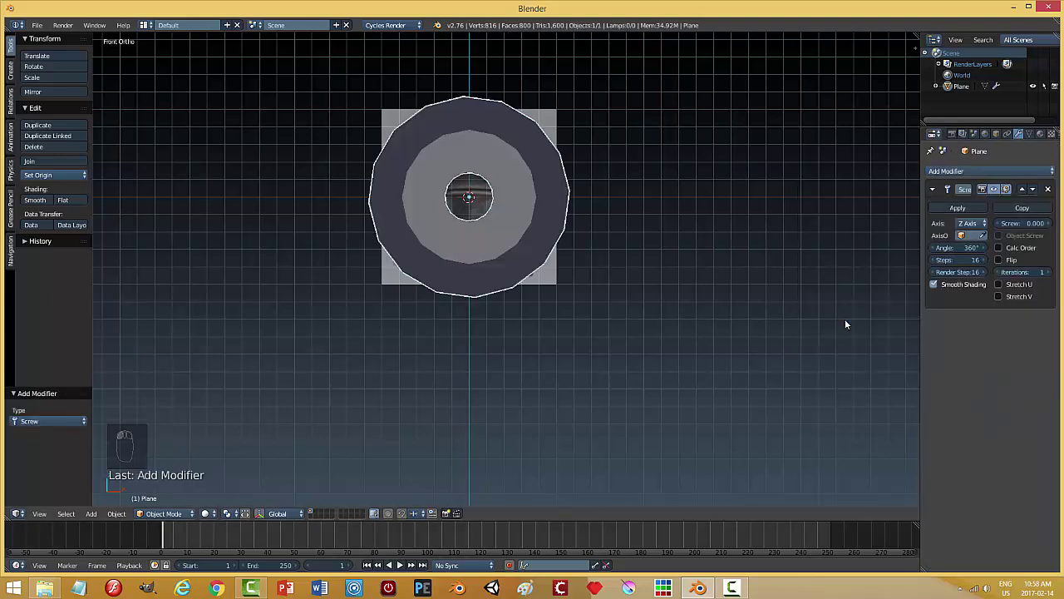
{"action": "left_click", "coordinate": [969, 224]}
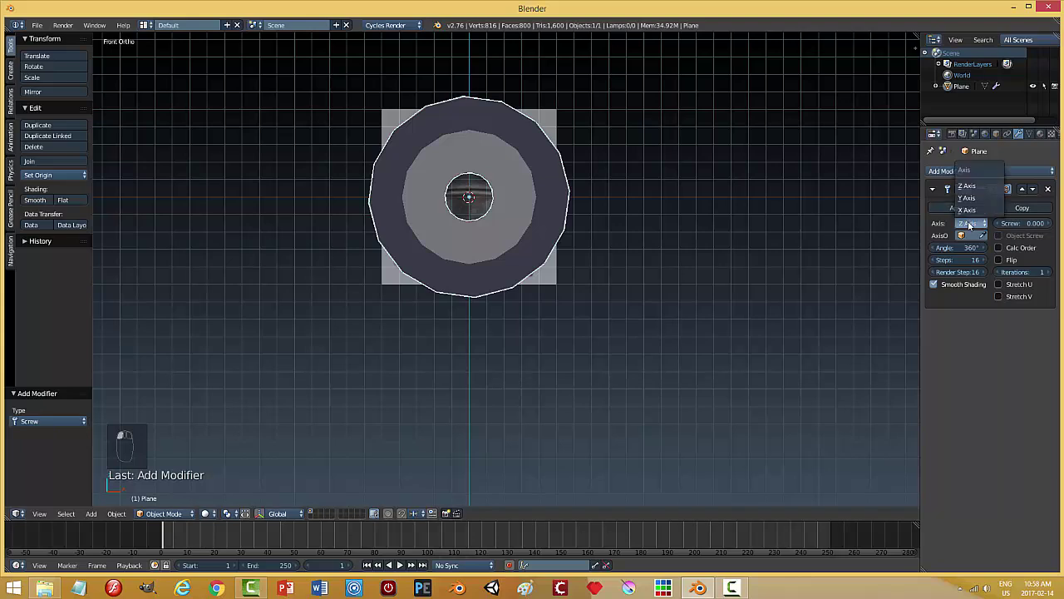
{"action": "left_click", "coordinate": [968, 197]}
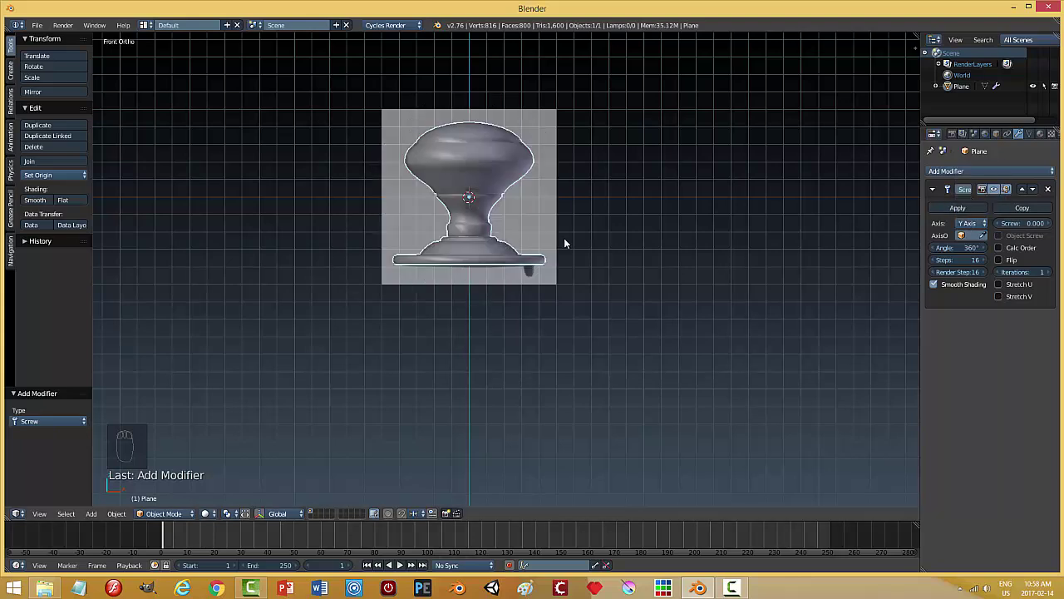
Add a Subdivision Surface modifier to the revolved knob.
{"action": "left_click", "coordinate": [978, 170]}
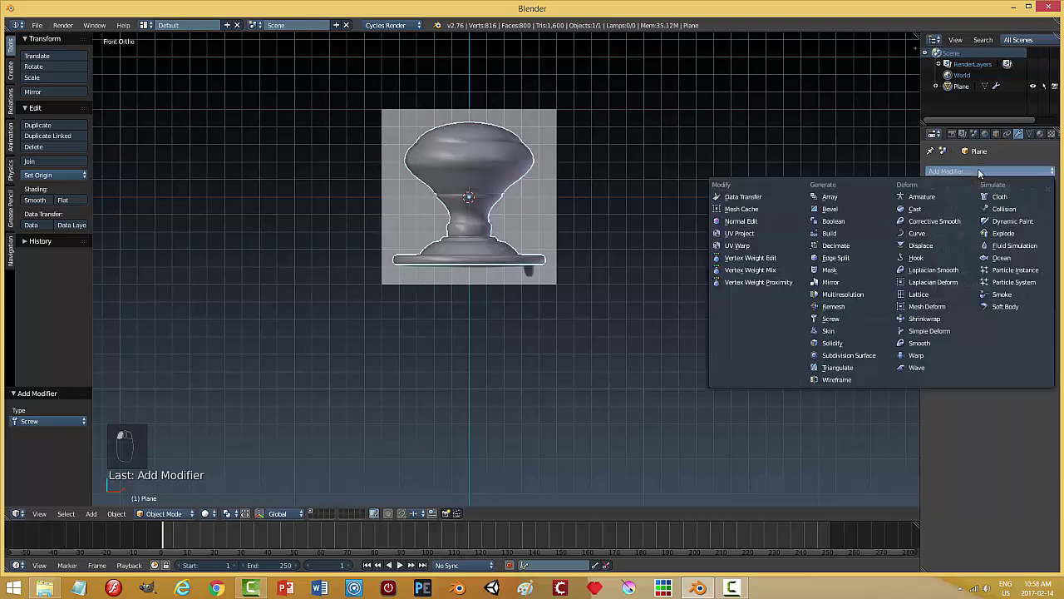
{"action": "left_click", "coordinate": [860, 355]}
{"action": "left_click", "coordinate": [983, 380]}
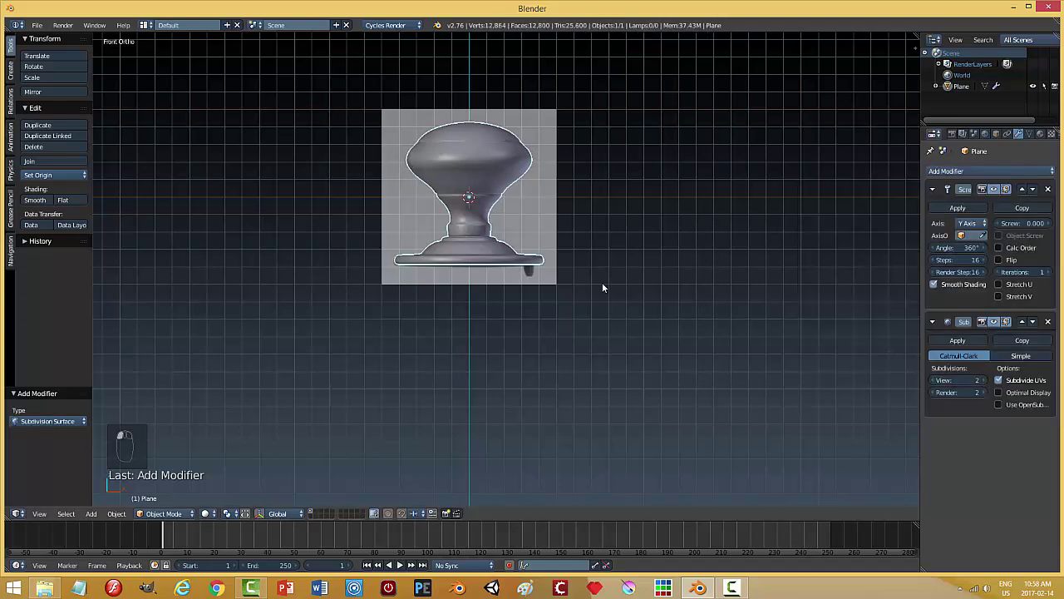
{"action": "mouse_move", "coordinate": [649, 199]}
{"action": "middle_mouse_down"}
{"action": "mouse_move", "coordinate": [640, 239]}
{"action": "mouse_move", "coordinate": [608, 257]}
{"action": "mouse_move", "coordinate": [616, 168]}
{"action": "mouse_move", "coordinate": [617, 191]}
{"action": "mouse_move", "coordinate": [637, 196]}
{"action": "middle_mouse_up"}
{"action": "scroll", "coordinate": [639, 239], "scroll_direction": "up", "scroll_amount": 3}
Turn off the grid floor in the viewport's display settings.
{"action": "key", "text": "n"}
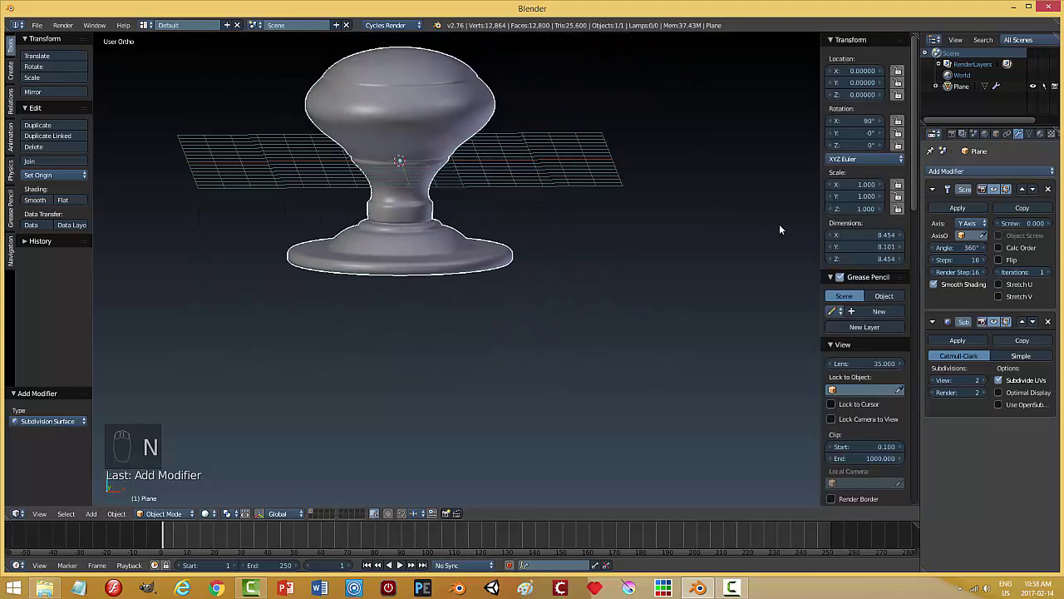
{"action": "left_click_drag", "start_coordinate": [914, 199], "coordinate": [931, 211]}
{"action": "scroll", "coordinate": [847, 292], "scroll_direction": "down", "scroll_amount": 9}
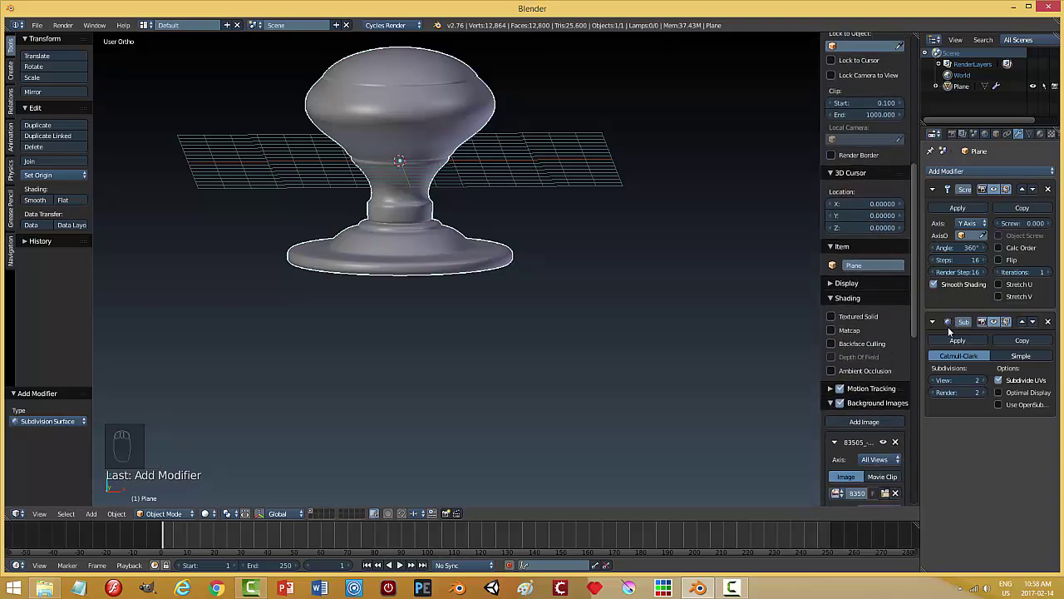
{"action": "left_click", "coordinate": [829, 284]}
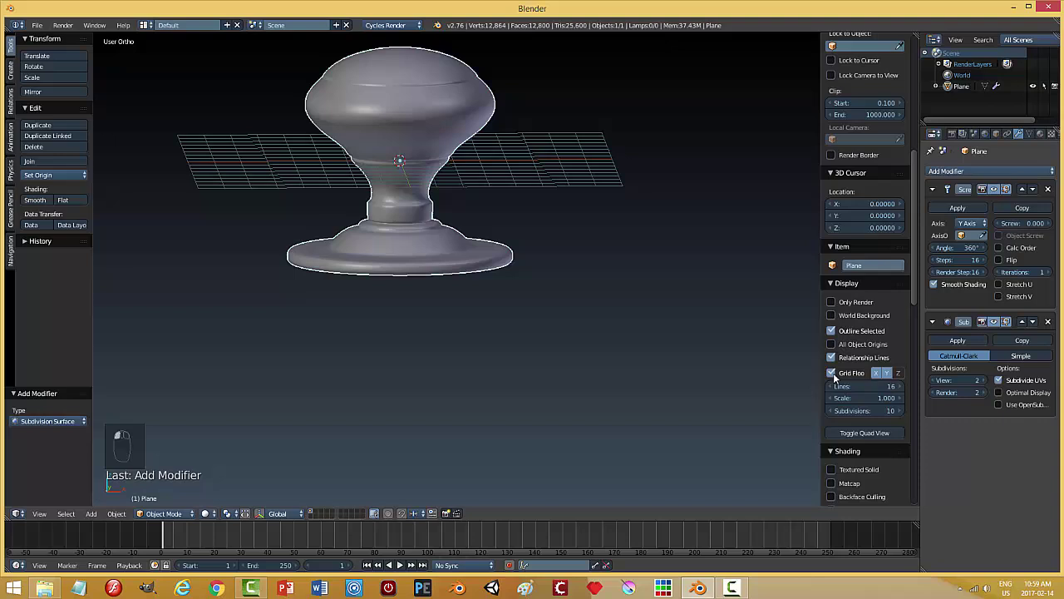
{"action": "left_click", "coordinate": [832, 373]}
{"action": "key", "text": "n"}
{"action": "mouse_move", "coordinate": [640, 234]}
{"action": "middle_mouse_down"}
{"action": "mouse_move", "coordinate": [648, 283]}
{"action": "mouse_move", "coordinate": [649, 236]}
{"action": "mouse_move", "coordinate": [651, 246]}
{"action": "middle_mouse_up"}
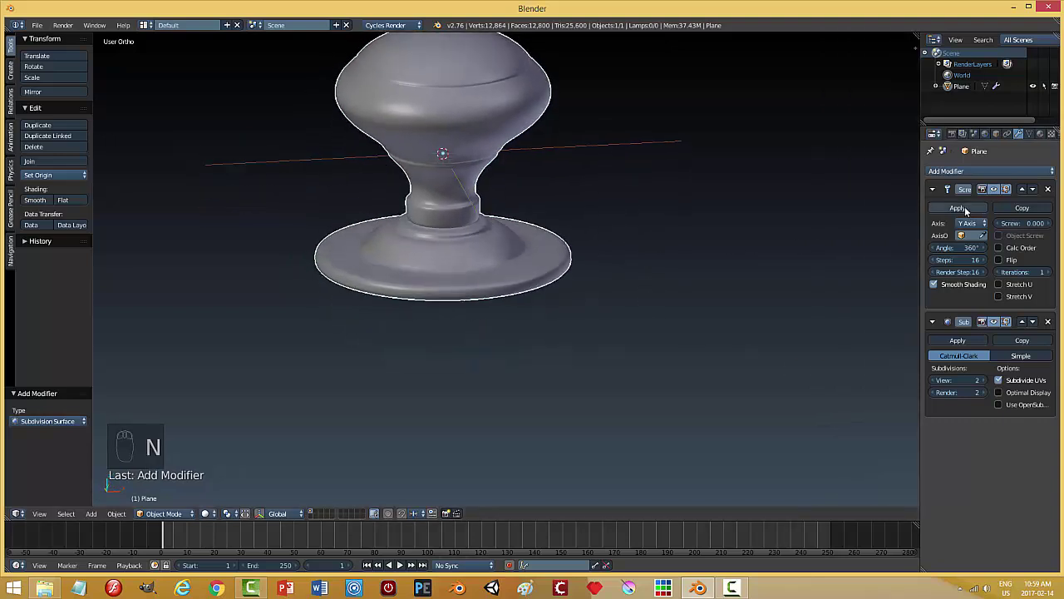
Lower the profile's top centre vertex by about 0.022 units along Z, deselect everything and return to Object Mode.
{"action": "middle_click_drag", "start_coordinate": [704, 204], "coordinate": [687, 243]}
{"action": "scroll", "coordinate": [617, 203], "scroll_direction": "up", "scroll_amount": 4}
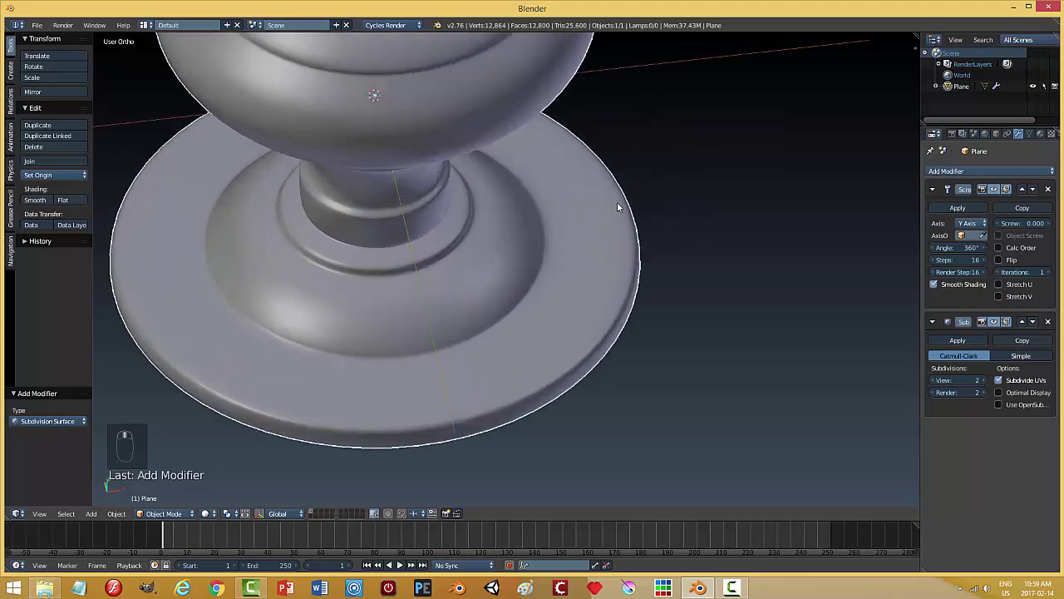
{"action": "middle_click_drag", "start_coordinate": [563, 151], "coordinate": [675, 403]}
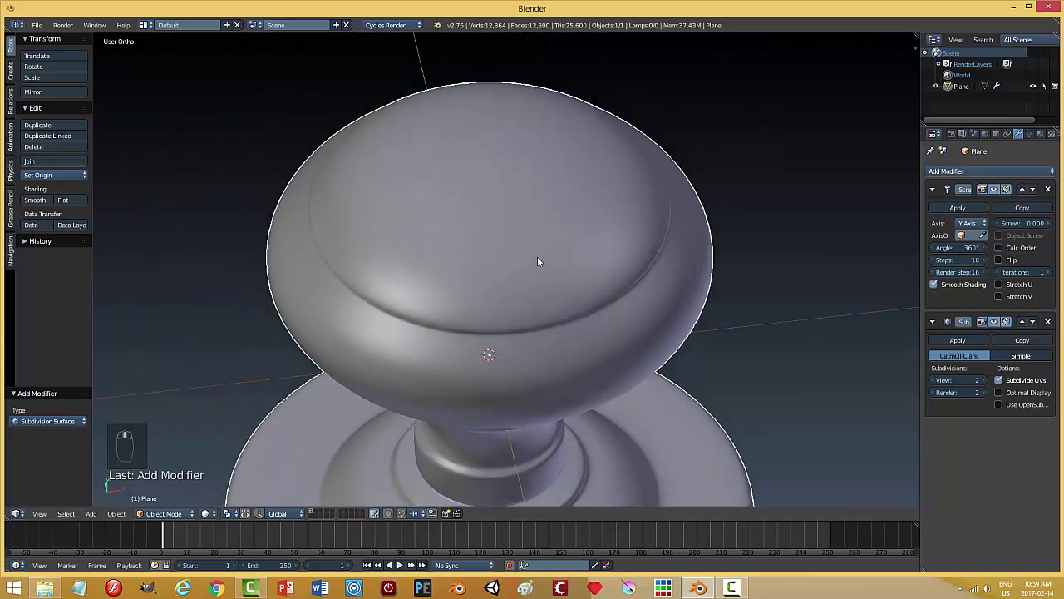
{"action": "middle_click_drag", "start_coordinate": [537, 261], "coordinate": [536, 241]}
{"action": "scroll", "coordinate": [533, 214], "scroll_direction": "down", "scroll_amount": 3}
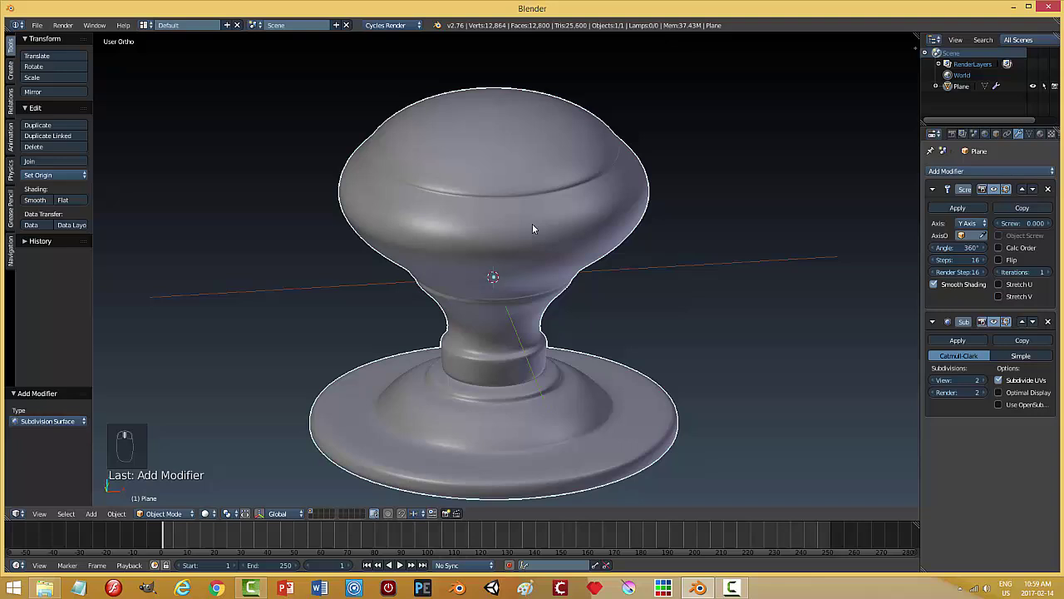
{"action": "key", "text": "Tab"}
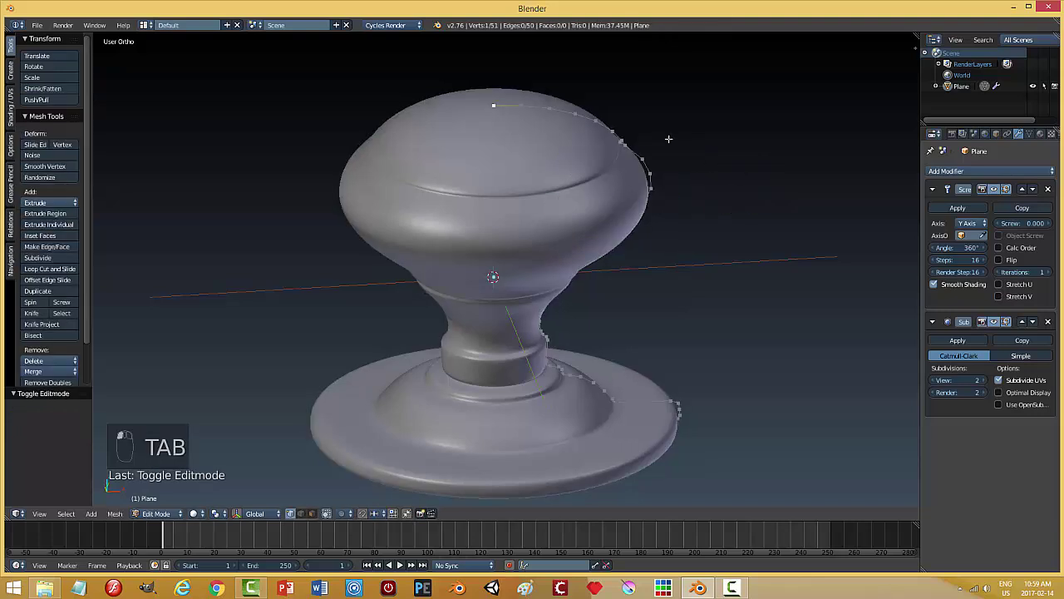
{"action": "key", "text": "KP_1"}
{"action": "scroll", "coordinate": [586, 239], "scroll_direction": "up", "scroll_amount": 3}
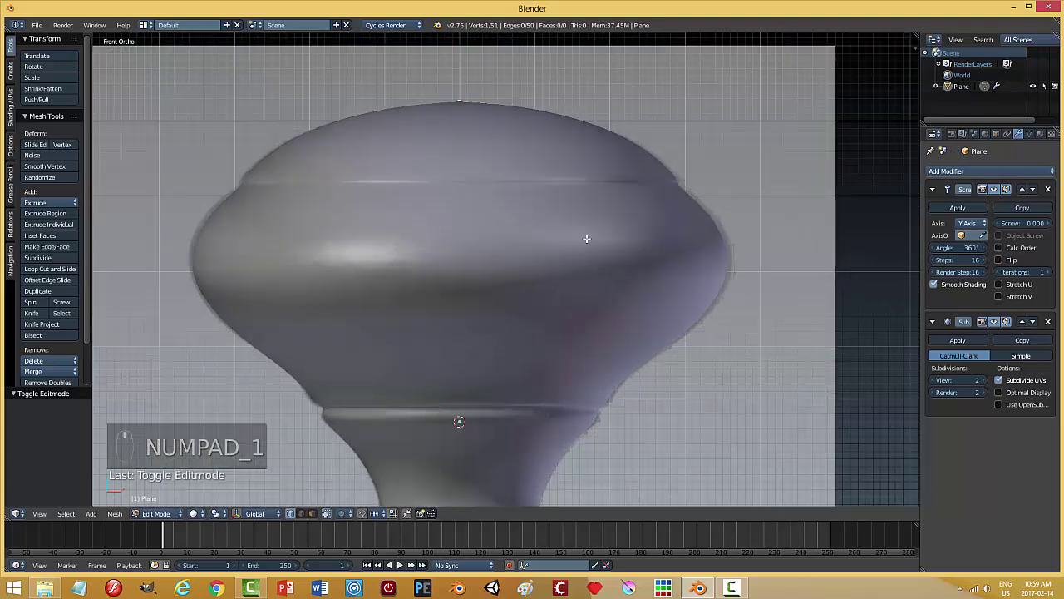
{"action": "left_click", "coordinate": [236, 513]}
{"action": "left_click_drag", "start_coordinate": [456, 63], "coordinate": [459, 64]}
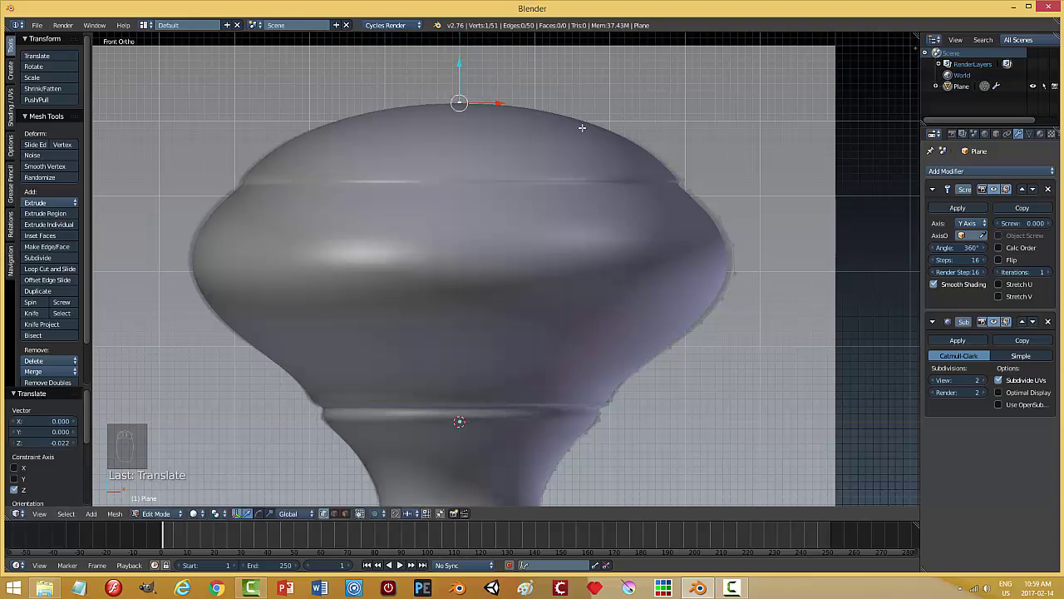
{"action": "key", "text": "a"}
{"action": "key", "text": "Tab"}
{"action": "left_click", "coordinate": [497, 129]}
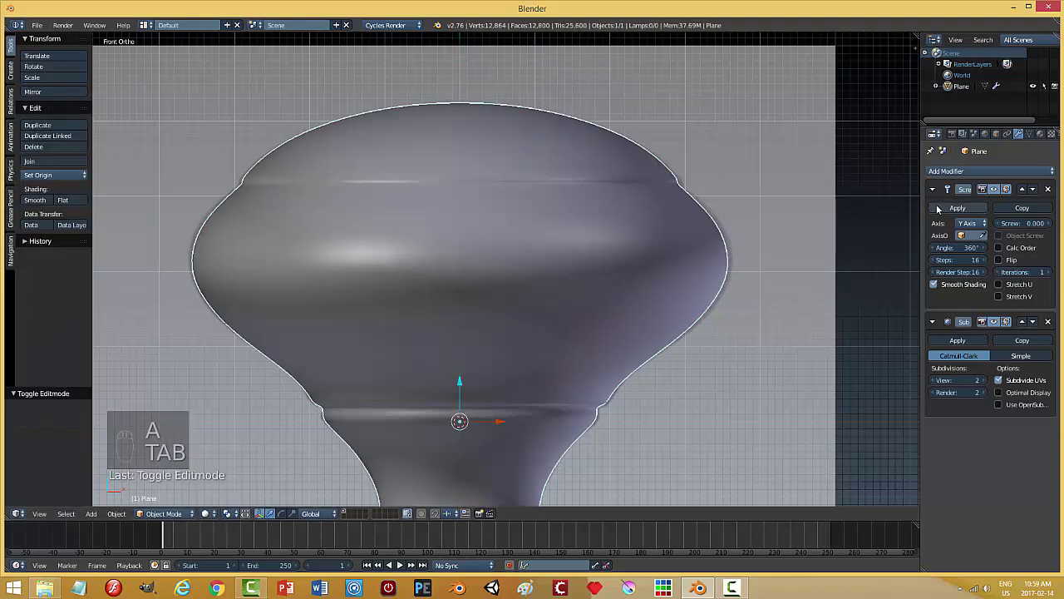
Apply the knob's Screw modifier and its Subdivision Surface modifier.
{"action": "left_click", "coordinate": [958, 207]}
{"action": "scroll", "coordinate": [717, 236], "scroll_direction": "down", "scroll_amount": 2}
{"action": "middle_click_drag", "start_coordinate": [716, 236], "coordinate": [703, 254]}
{"action": "scroll", "coordinate": [640, 266], "scroll_direction": "down", "scroll_amount": 2}
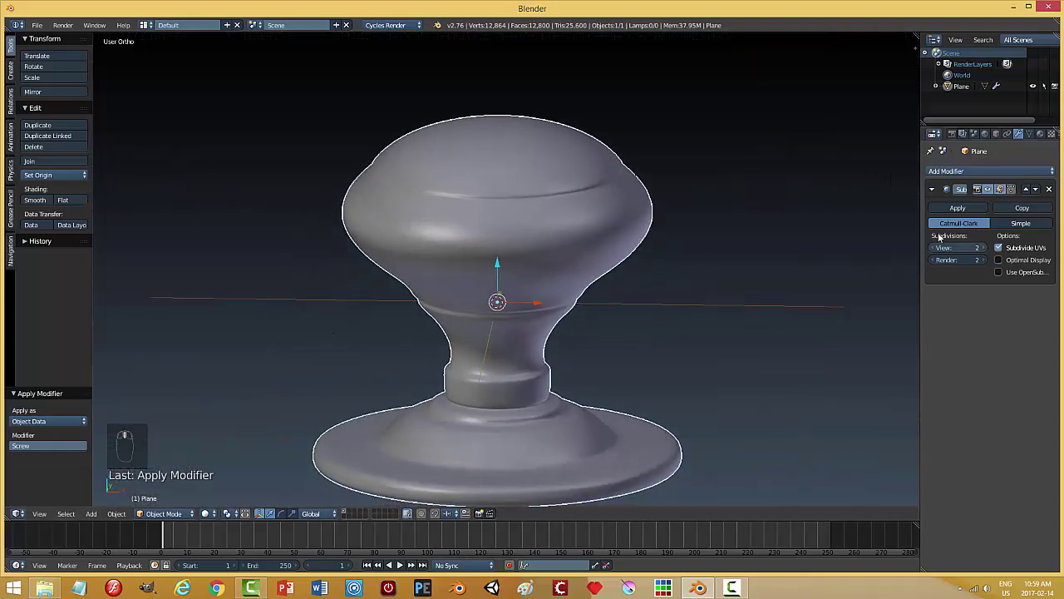
{"action": "left_click", "coordinate": [958, 207]}
{"action": "middle_click_drag", "start_coordinate": [559, 399], "coordinate": [551, 324], "text": "shift"}
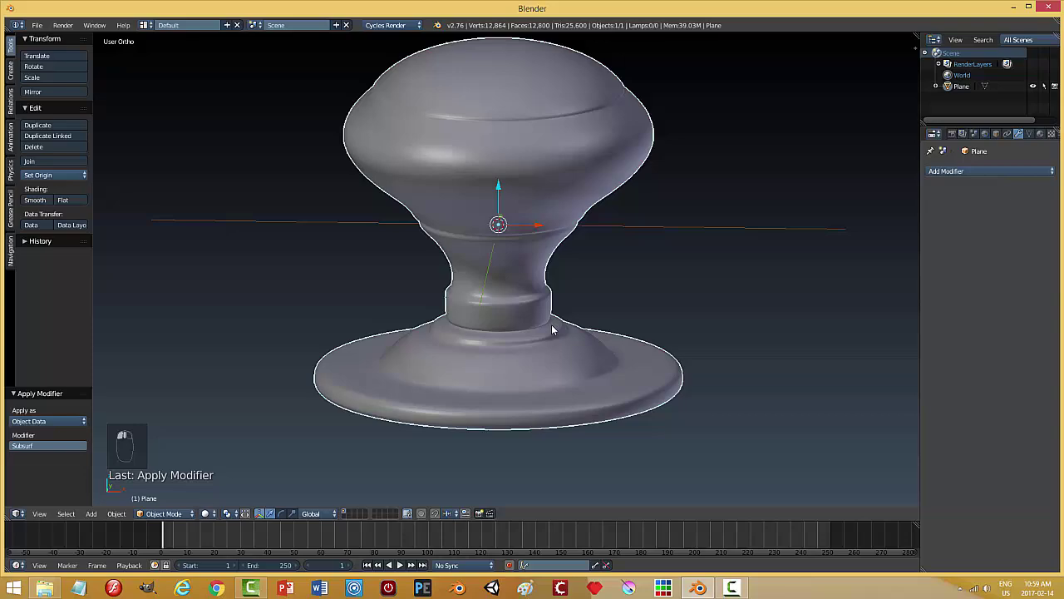
Add a cylinder mesh at the knob's centre and move it down about 5.55 units along Z, below the base plate.
{"action": "key", "text": "KP_7"}
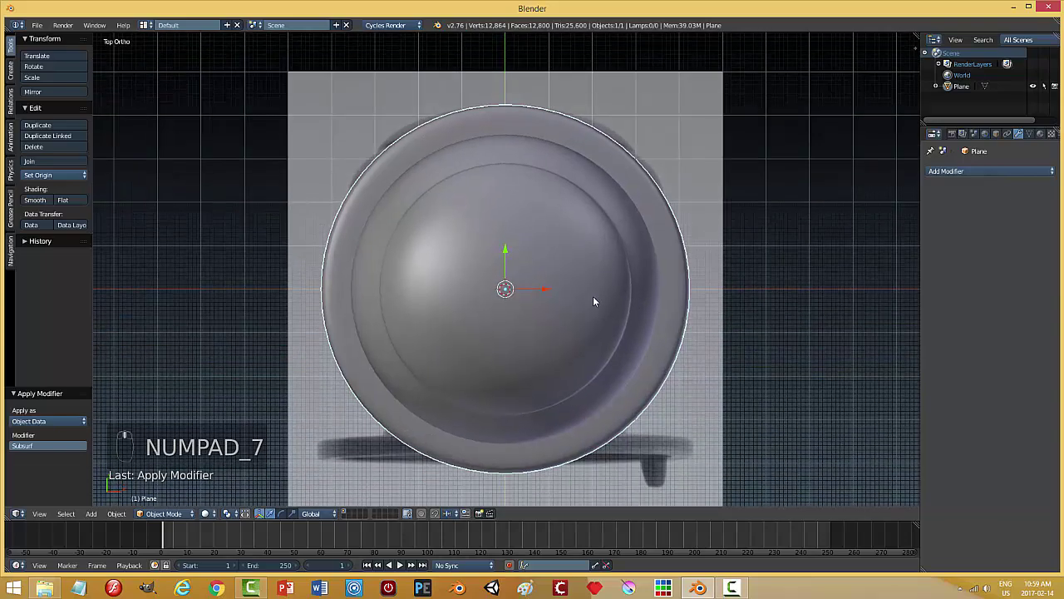
{"action": "key", "text": "shift+a"}
{"action": "mouse_move", "coordinate": [592, 296]}
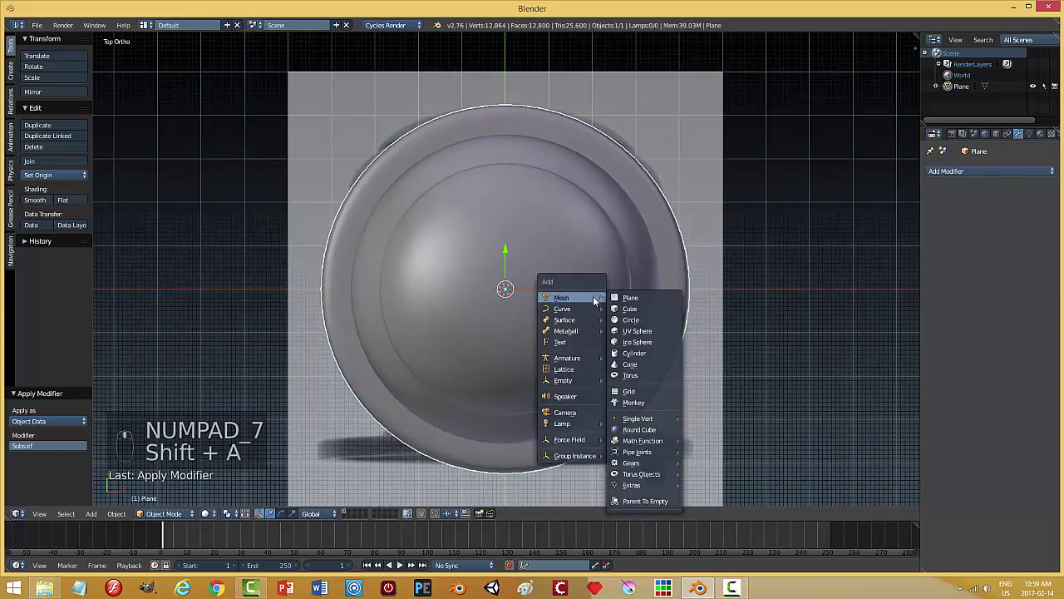
{"action": "left_click", "coordinate": [635, 354]}
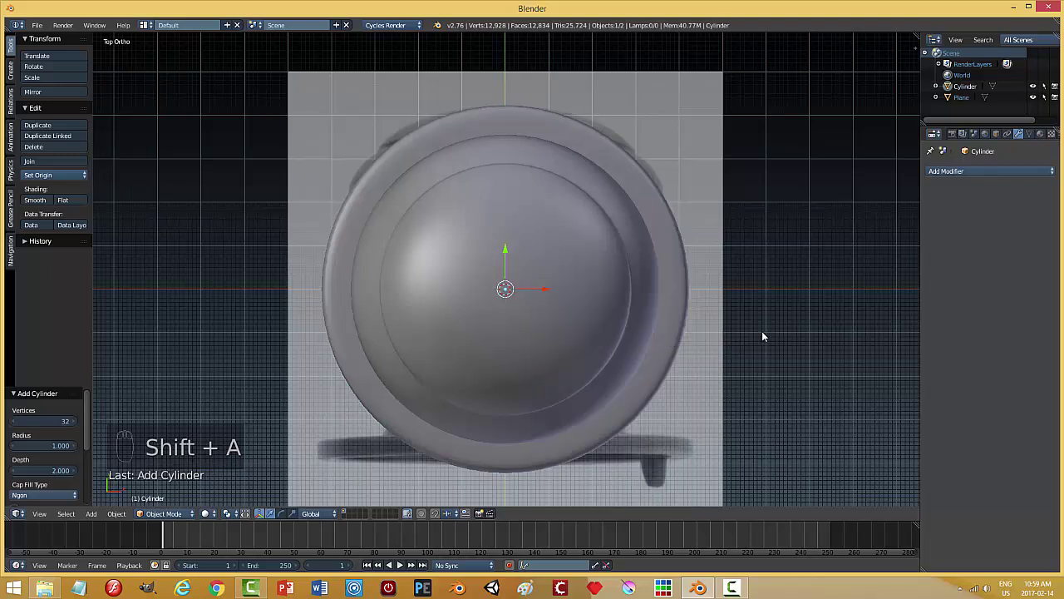
{"action": "middle_click_drag", "start_coordinate": [646, 359], "coordinate": [649, 261]}
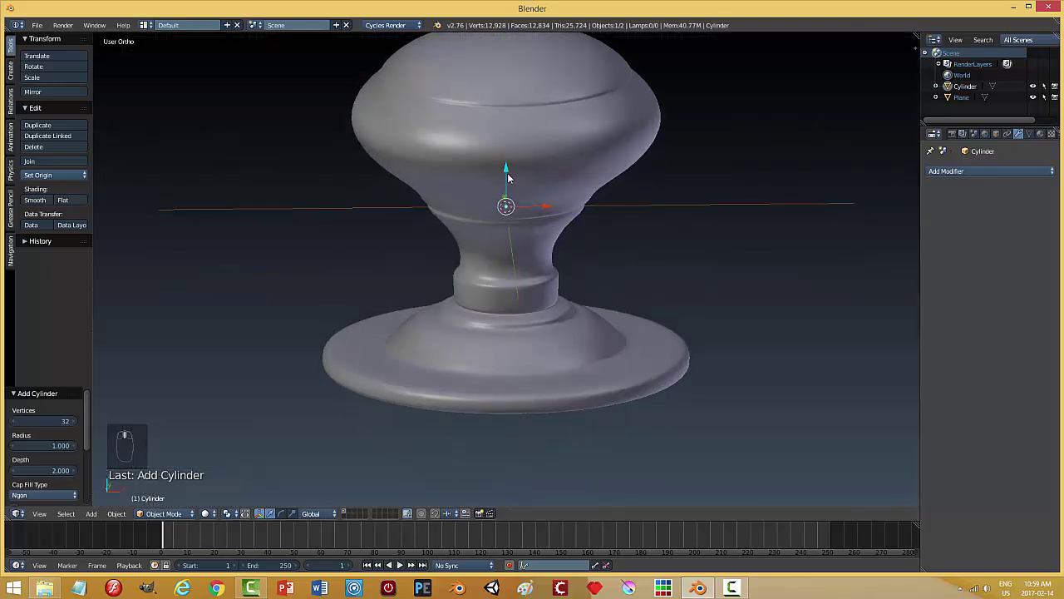
{"action": "left_click_drag", "start_coordinate": [508, 177], "coordinate": [512, 127]}
{"action": "left_click_drag", "start_coordinate": [518, 73], "coordinate": [502, 392]}
Scale the cylinder down to about 0.29 and raise it 1.6 units along Z.
{"action": "key", "text": "s"}
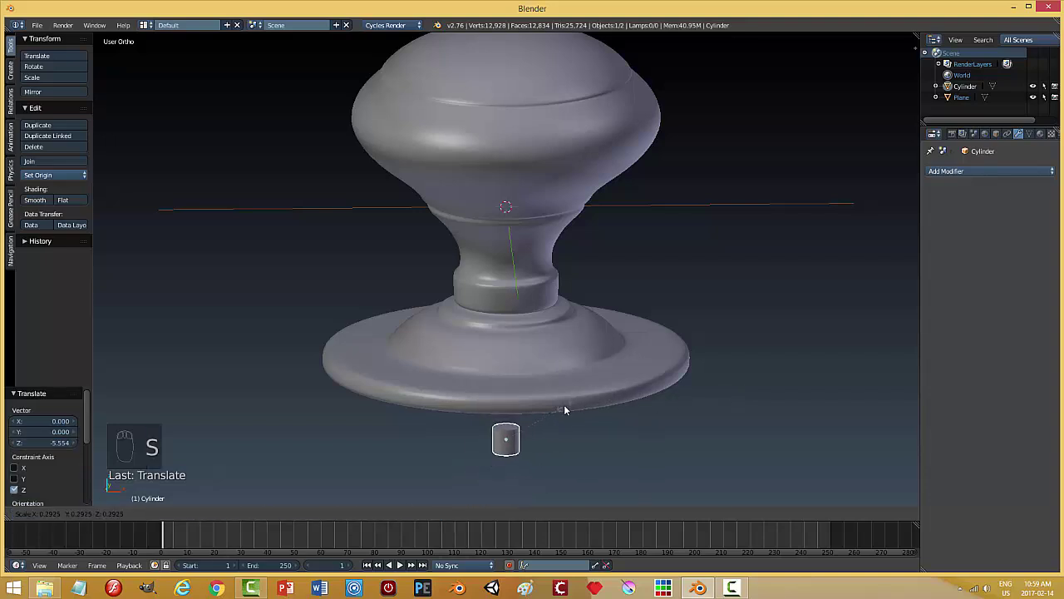
{"action": "left_click", "coordinate": [514, 413]}
{"action": "left_click_drag", "start_coordinate": [500, 401], "coordinate": [508, 356]}
Position the cylinder at the base plate's flat rim by moving it 3.863 units along Y, raising it and shifting it back 0.471 units.
{"action": "key", "text": "KP_7"}
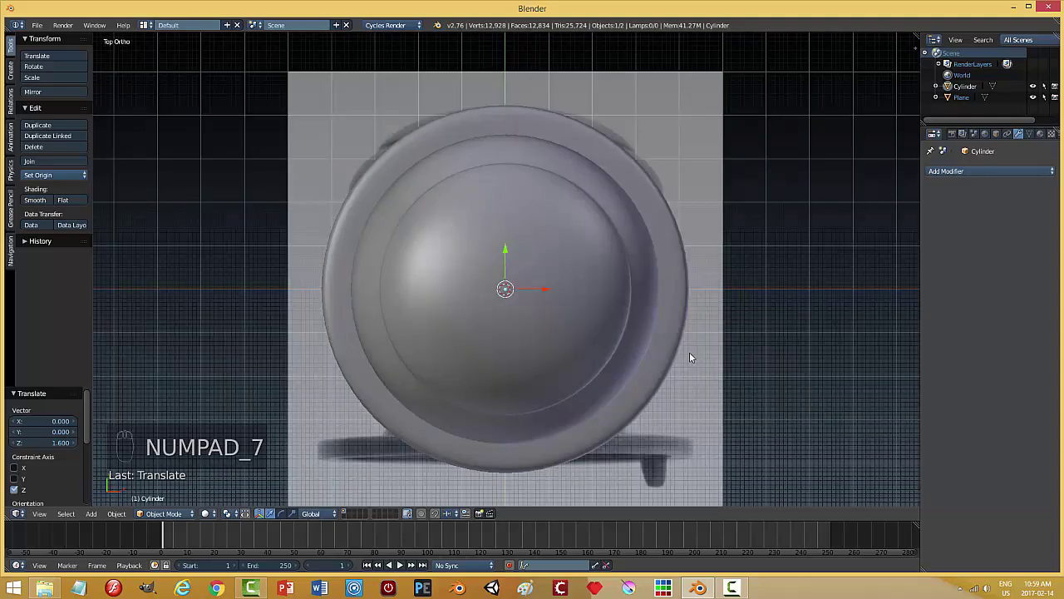
{"action": "left_click_drag", "start_coordinate": [501, 251], "coordinate": [513, 224]}
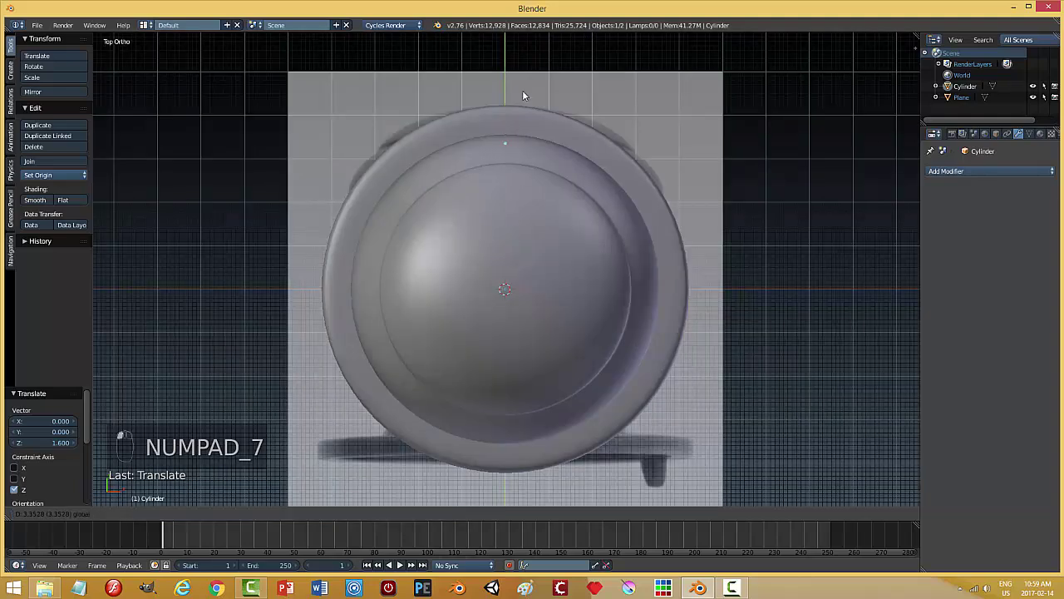
{"action": "left_click_drag", "start_coordinate": [523, 88], "coordinate": [525, 87]}
{"action": "middle_click_drag", "start_coordinate": [711, 216], "coordinate": [636, 254]}
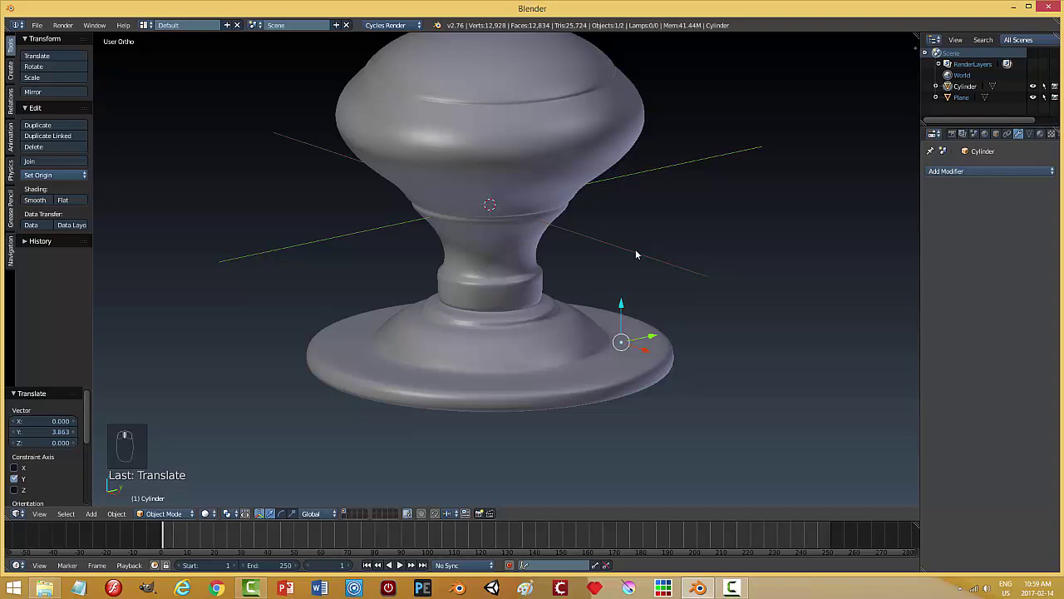
{"action": "left_click_drag", "start_coordinate": [622, 308], "coordinate": [622, 268]}
{"action": "middle_click_drag", "start_coordinate": [696, 333], "coordinate": [639, 361]}
{"action": "left_click_drag", "start_coordinate": [682, 361], "coordinate": [664, 356]}
Stretch the cylinder by a factor of 1.863 along Z and apply its scale.
{"action": "key", "text": "s"}
{"action": "key", "text": "z"}
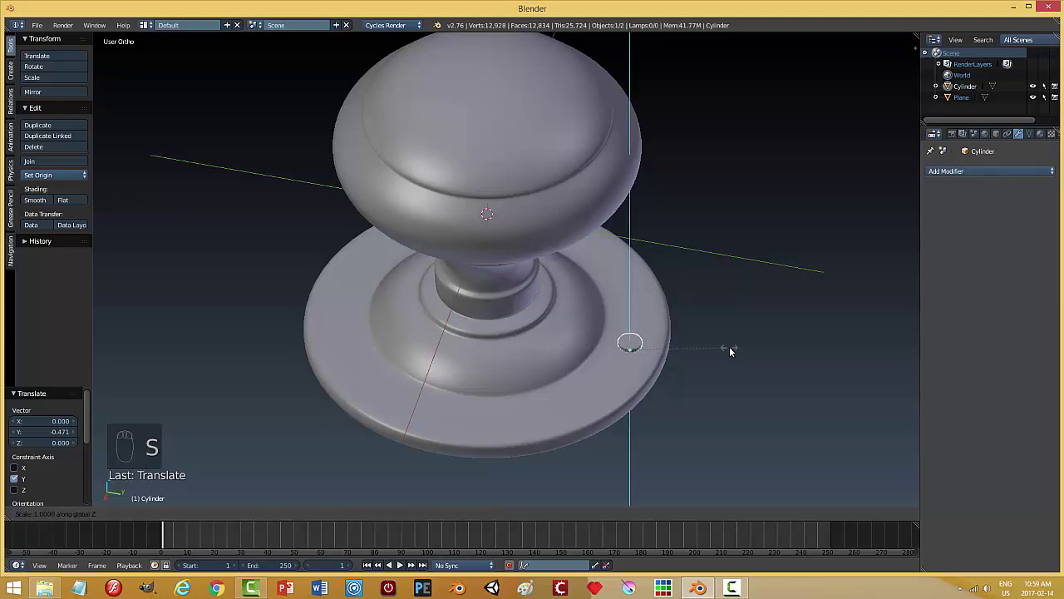
{"action": "left_click", "coordinate": [804, 413]}
{"action": "middle_click_drag", "start_coordinate": [804, 412], "coordinate": [746, 413]}
{"action": "scroll", "coordinate": [725, 413], "scroll_direction": "up", "scroll_amount": 2}
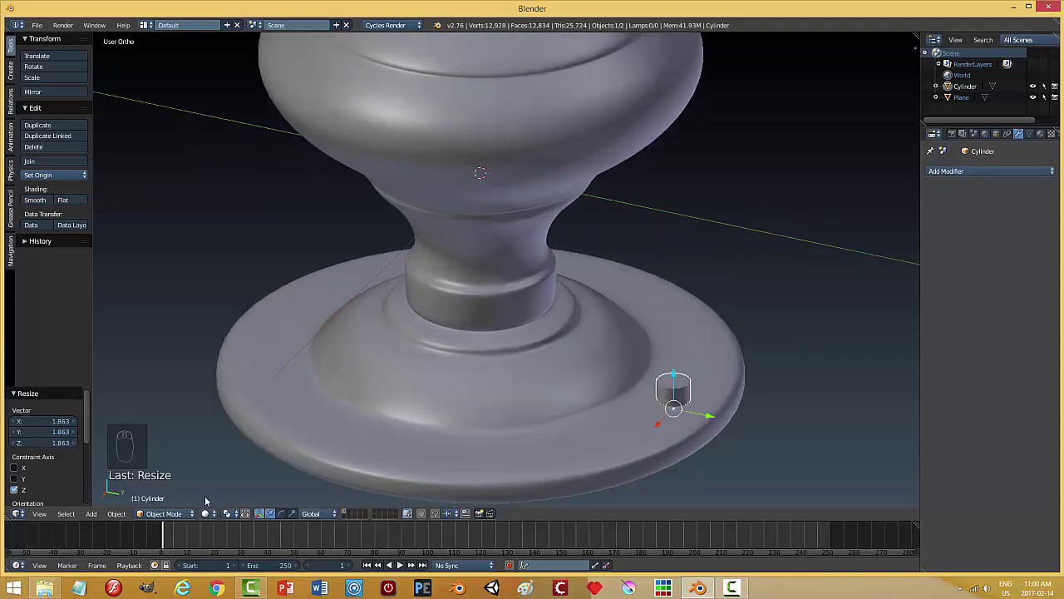
{"action": "left_click", "coordinate": [117, 513]}
{"action": "mouse_move", "coordinate": [137, 429]}
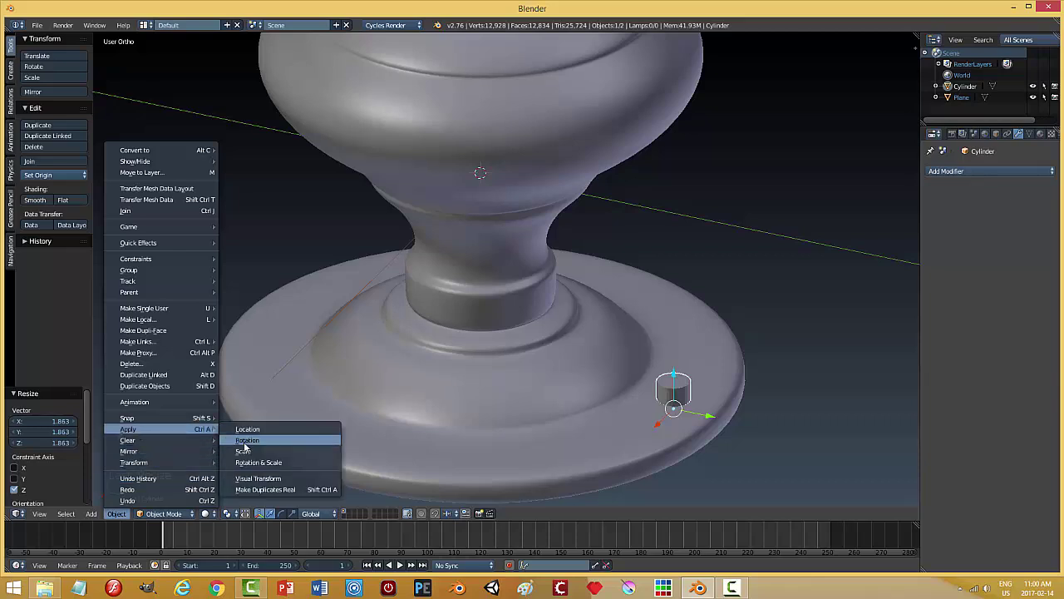
{"action": "left_click", "coordinate": [243, 450]}
Add a Boolean modifier to the knob.
{"action": "right_click", "coordinate": [719, 384]}
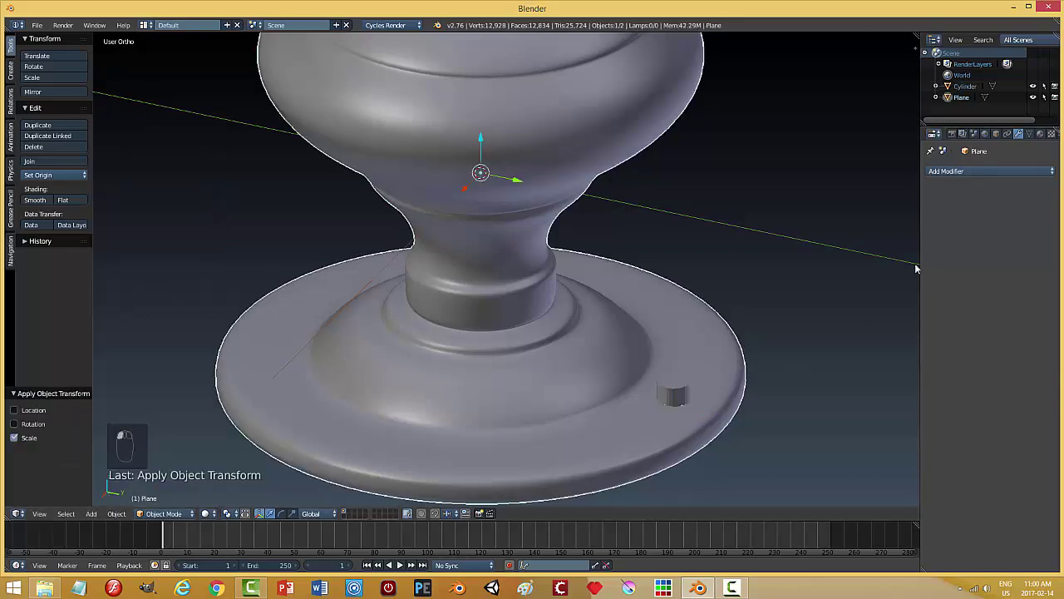
{"action": "left_click", "coordinate": [960, 172]}
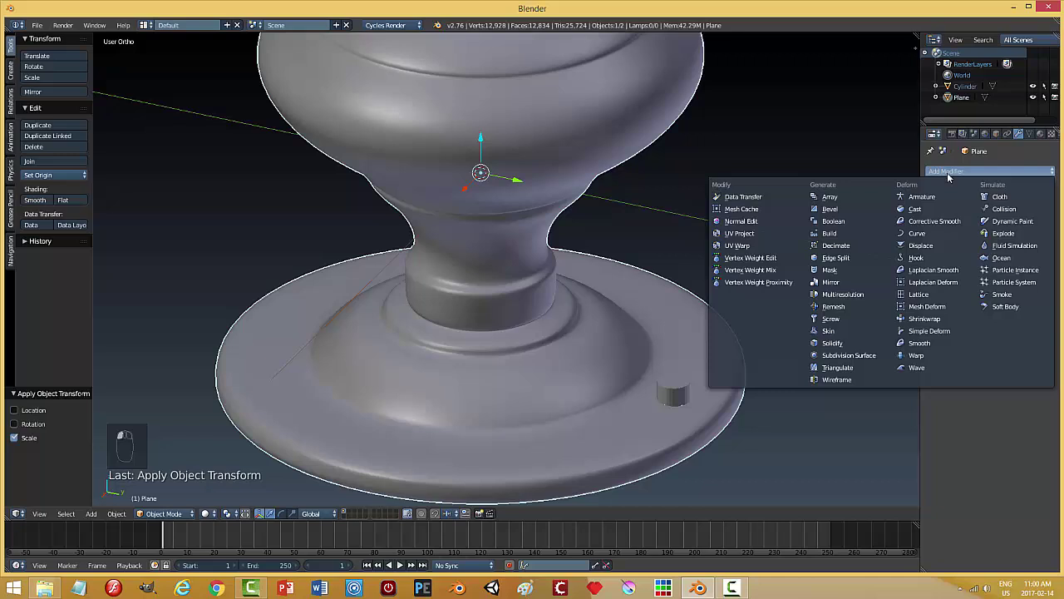
{"action": "left_click", "coordinate": [841, 223]}
Set the Boolean operation to Difference with the cylinder as its object, and apply the modifier.
{"action": "left_click", "coordinate": [956, 235]}
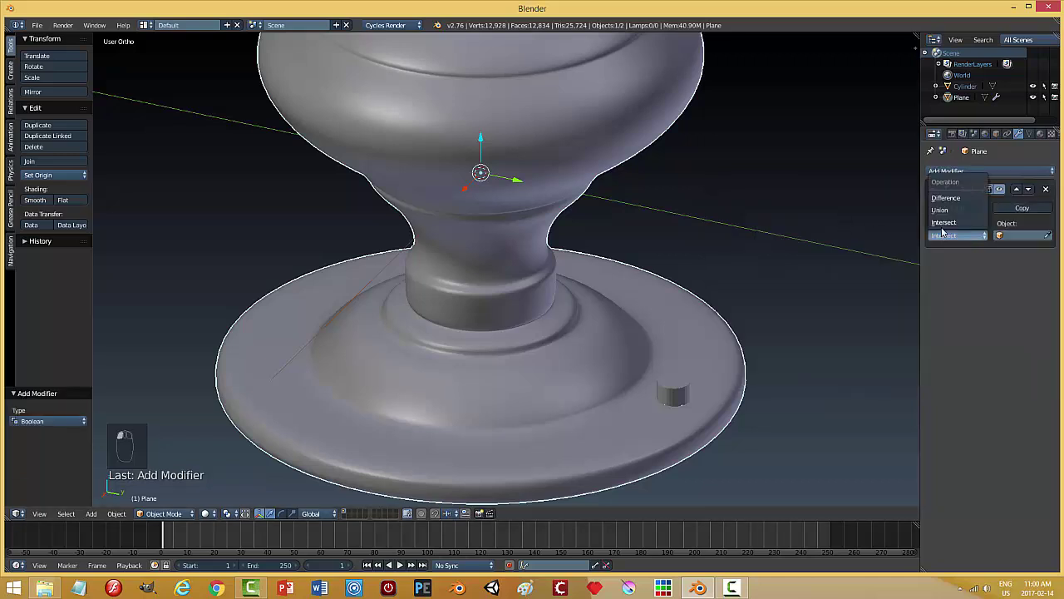
{"action": "left_click", "coordinate": [956, 207]}
{"action": "left_click", "coordinate": [1049, 236]}
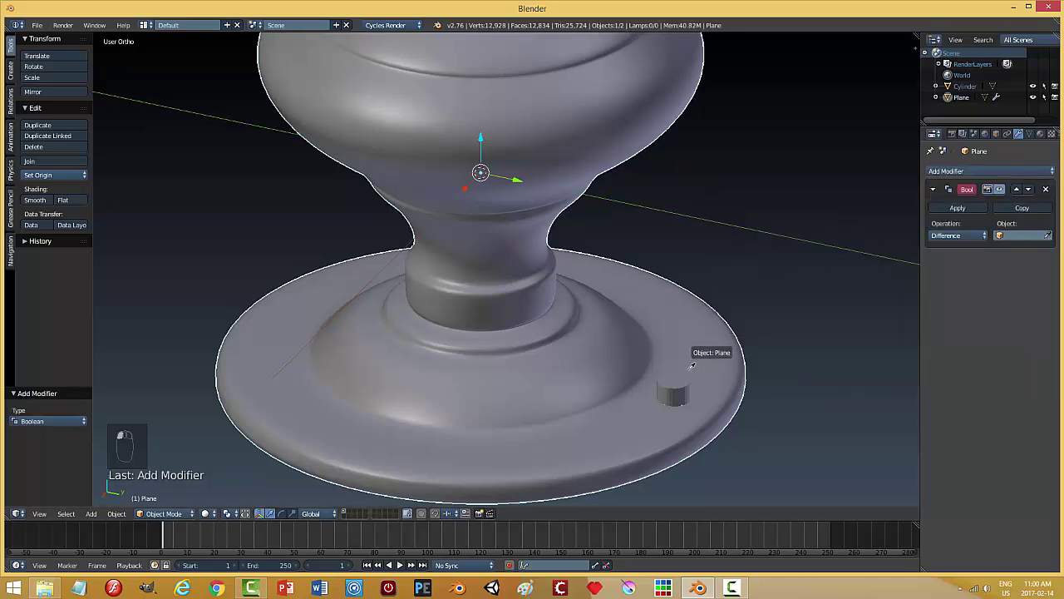
{"action": "left_click", "coordinate": [674, 392]}
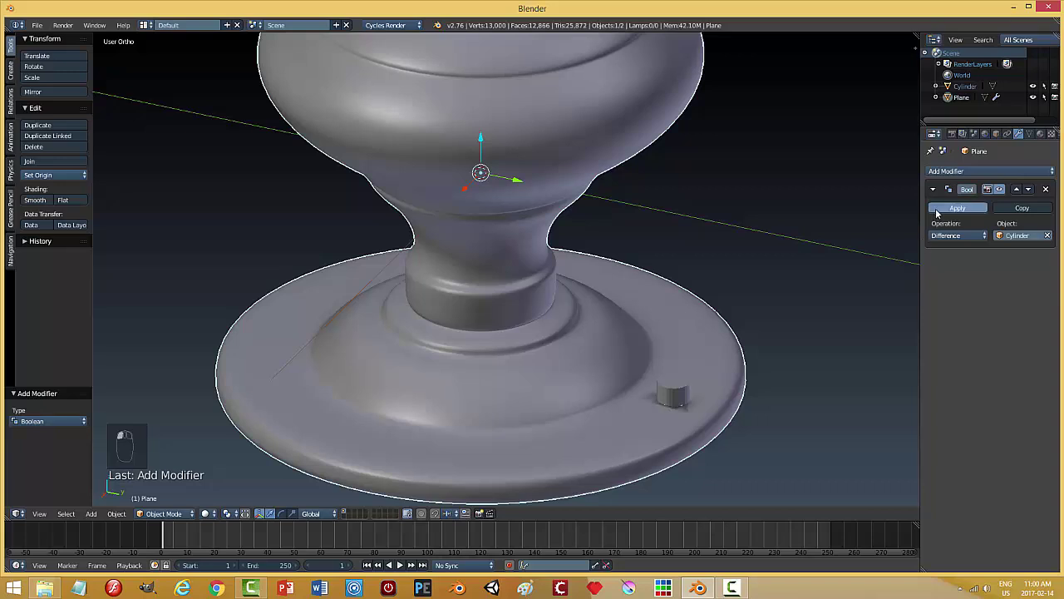
{"action": "key", "text": "ctrl+a"}
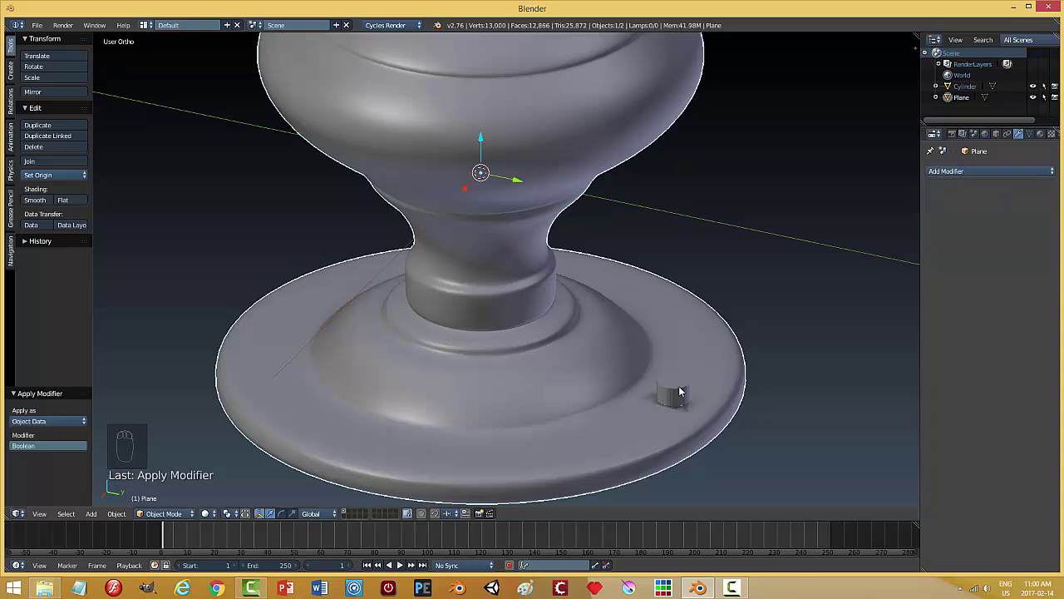
Raise the cylinder 1.153 units along Z to check the cut hole, and undo the move and the Boolean cut.
{"action": "right_click", "coordinate": [678, 389]}
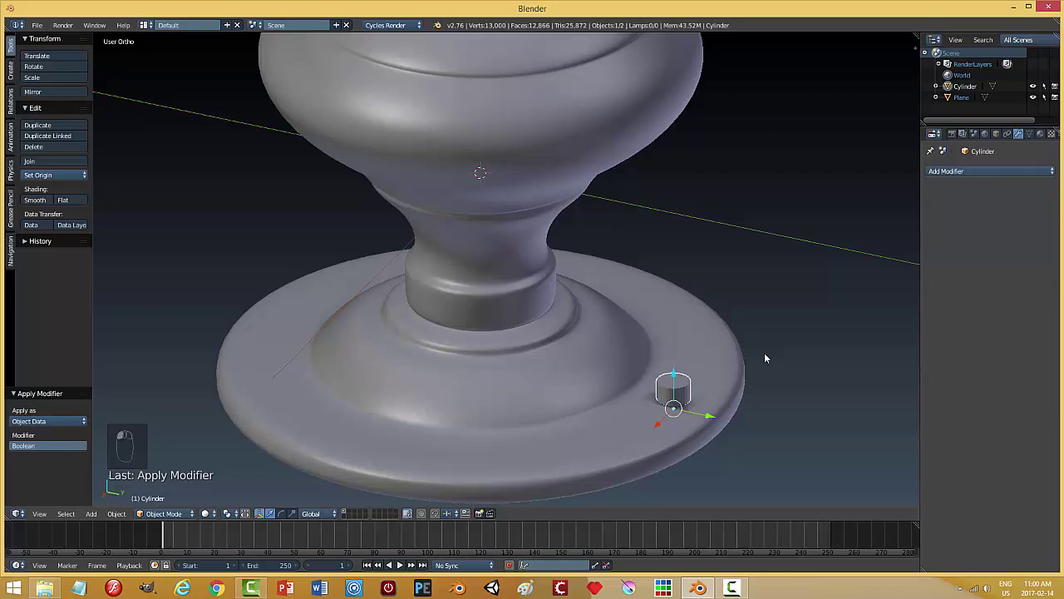
{"action": "left_click_drag", "start_coordinate": [685, 379], "coordinate": [685, 314]}
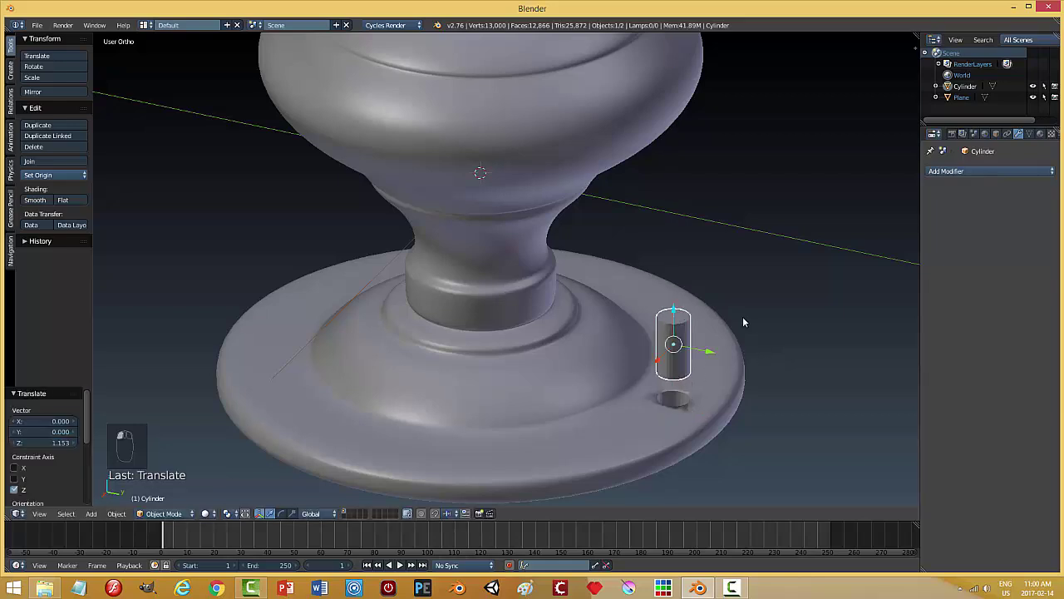
{"action": "key", "text": "ctrl+z"}
{"action": "key", "text": "ctrl+z"}
{"action": "key", "text": "ctrl+z"}
{"action": "key", "text": "ctrl+z"}
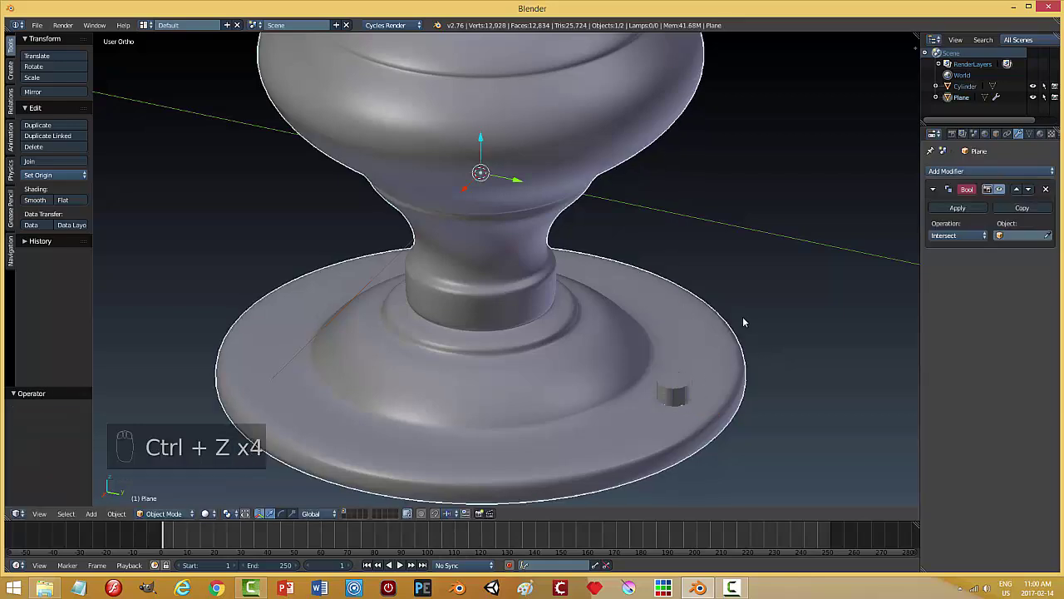
Remove the leftover Boolean modifier from the knob, and duplicate the screw-hole cylinder to the opposite side of the base plate, -6.789 units along Y.
{"action": "left_click", "coordinate": [1047, 190]}
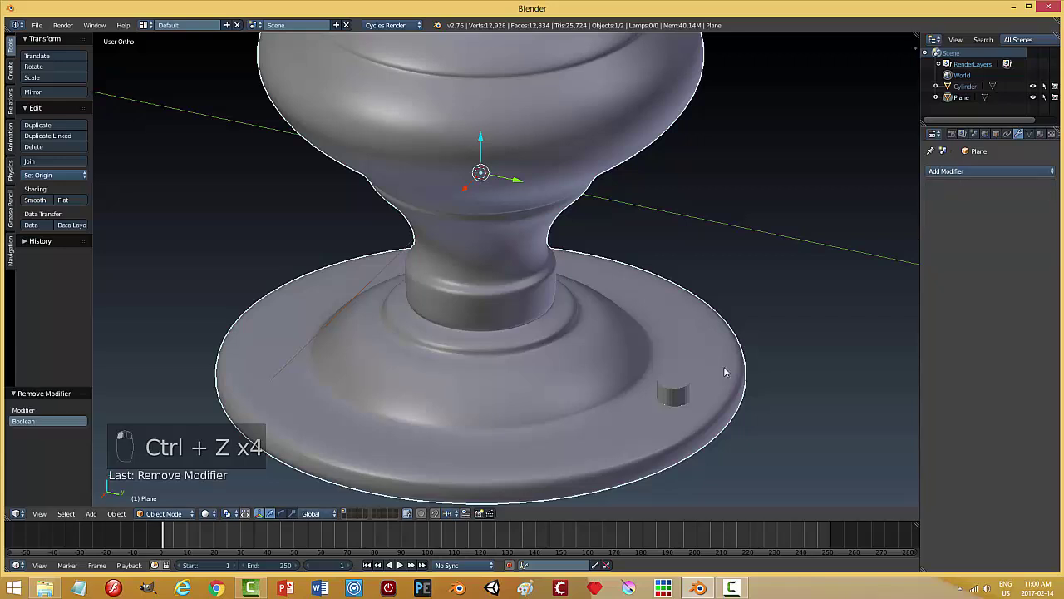
{"action": "right_click", "coordinate": [670, 392]}
{"action": "key", "text": "KP_7"}
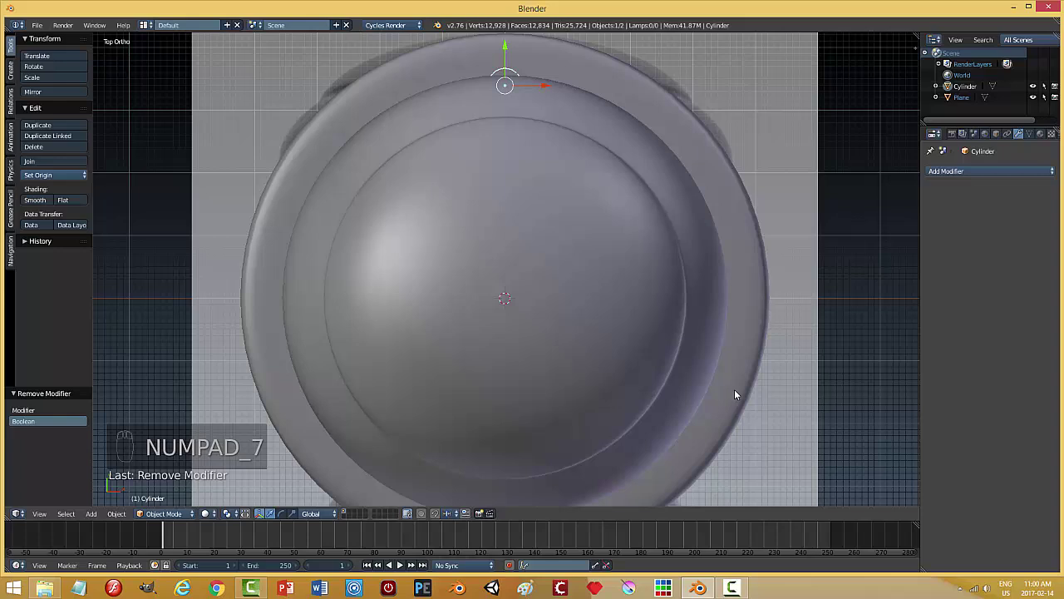
{"action": "key", "text": "shift+d"}
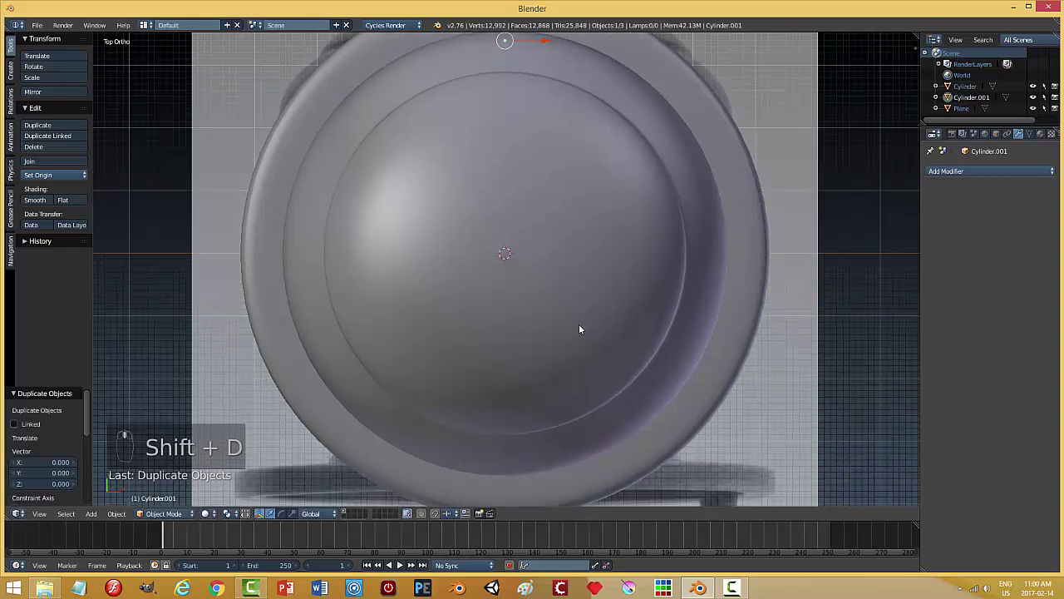
{"action": "middle_click_drag", "start_coordinate": [580, 329], "coordinate": [580, 338], "text": "shift"}
{"action": "scroll", "coordinate": [580, 338], "scroll_direction": "down", "scroll_amount": 1}
{"action": "left_click_drag", "start_coordinate": [506, 55], "coordinate": [506, 52]}
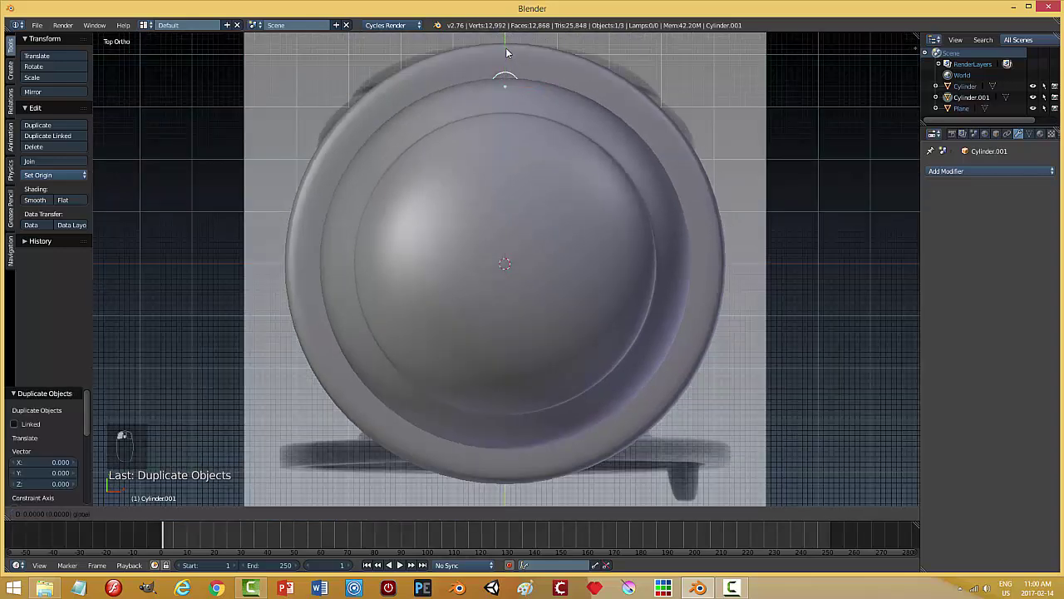
{"action": "left_click", "coordinate": [519, 404]}
Join the two screw-hole cylinders into one object and apply its scale.
{"action": "middle_click_drag", "start_coordinate": [737, 468], "coordinate": [675, 323]}
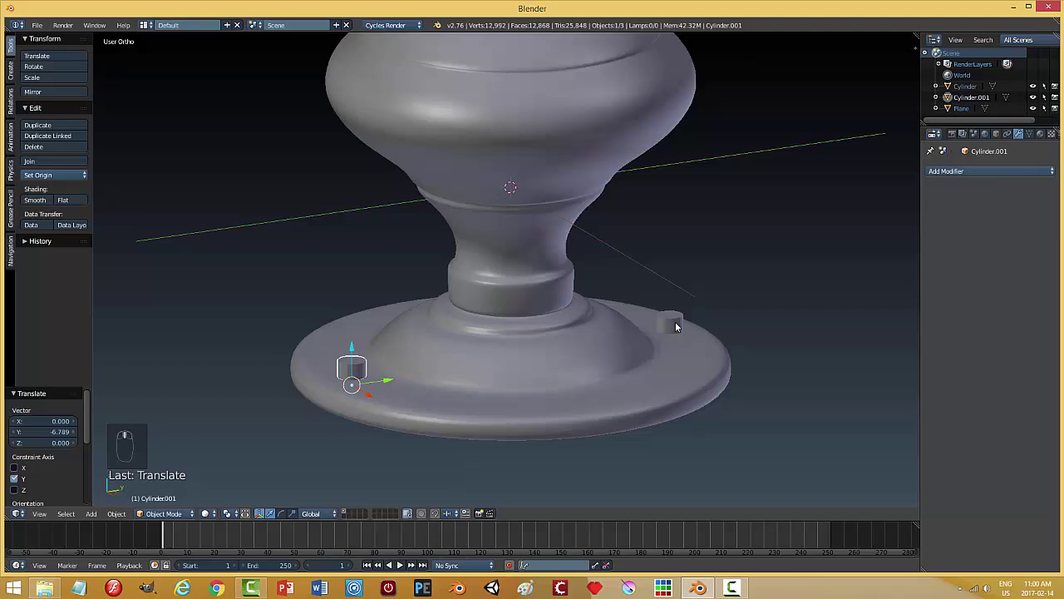
{"action": "right_click", "coordinate": [672, 323], "text": "shift"}
{"action": "key", "text": "ctrl+j"}
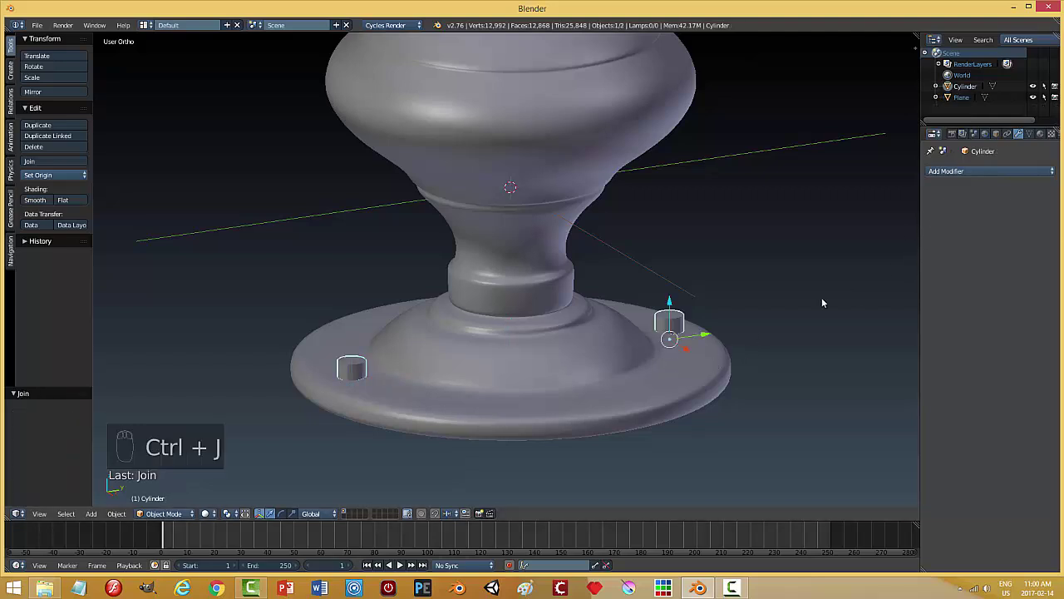
{"action": "left_click", "coordinate": [116, 513]}
{"action": "mouse_move", "coordinate": [141, 429]}
{"action": "left_click", "coordinate": [241, 455]}
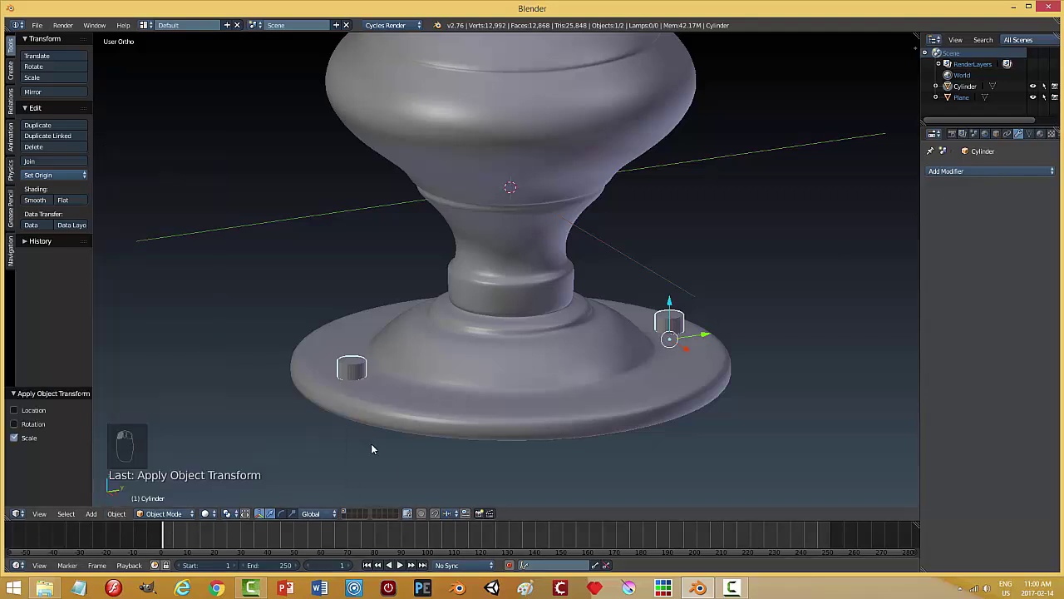
Add a Boolean modifier to the knob, set to Difference with the joined cylinders as its object, and apply it.
{"action": "right_click", "coordinate": [655, 380]}
{"action": "left_click", "coordinate": [946, 171]}
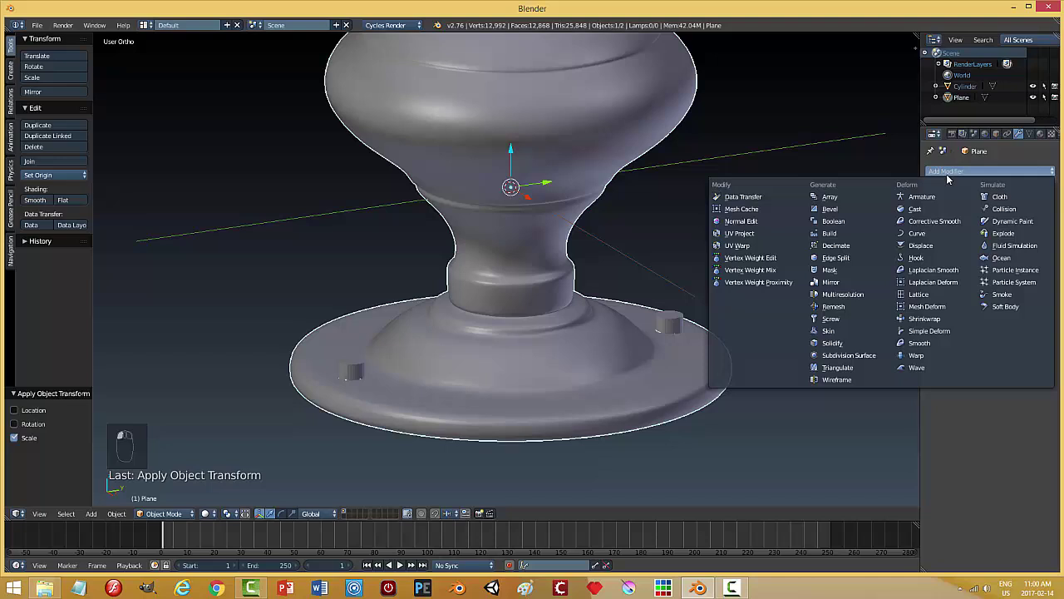
{"action": "left_click", "coordinate": [861, 220]}
{"action": "left_click", "coordinate": [956, 235]}
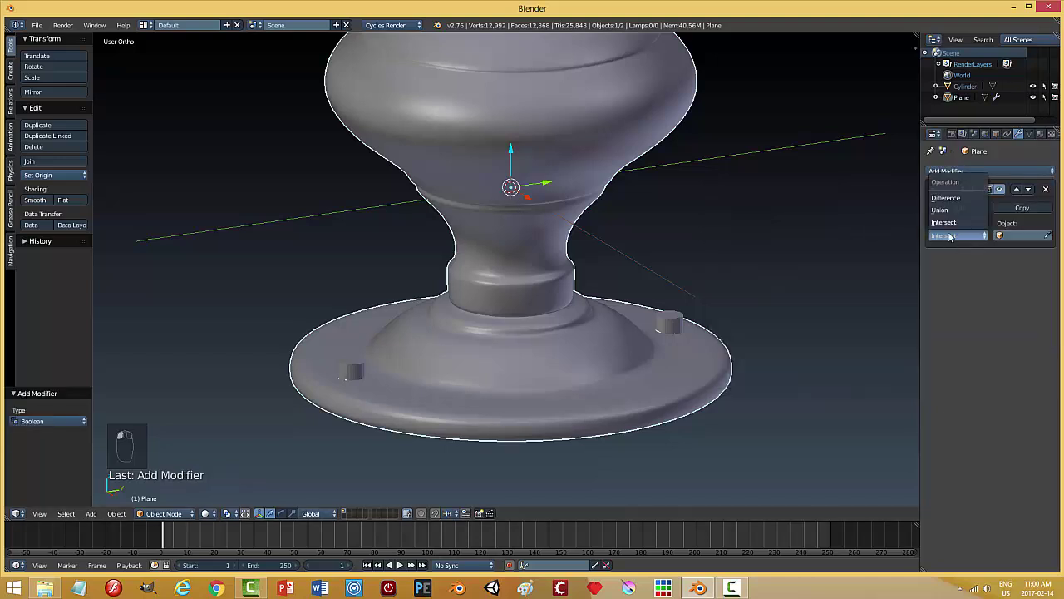
{"action": "left_click", "coordinate": [947, 198]}
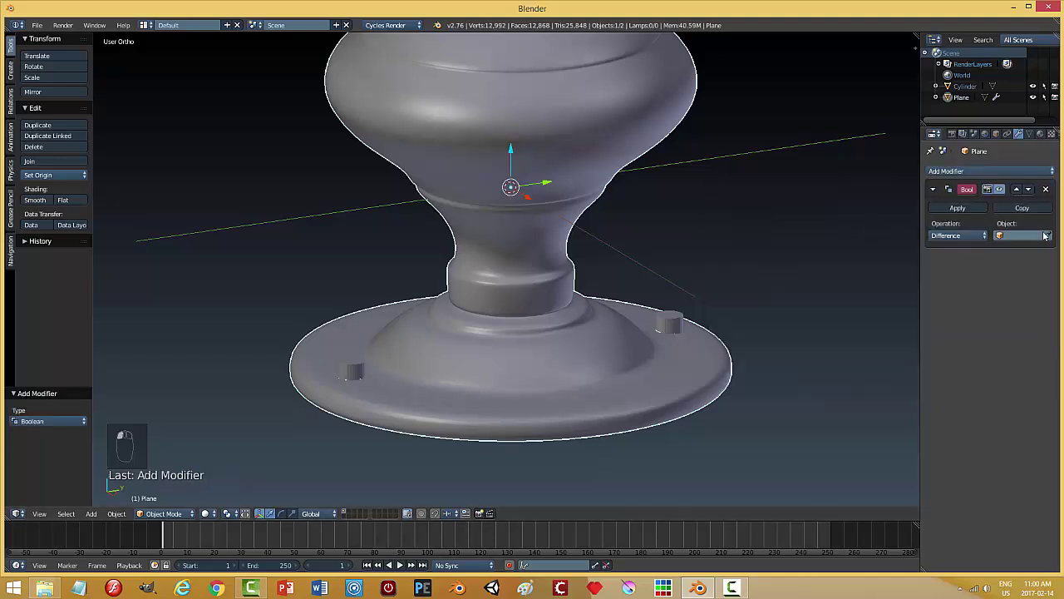
{"action": "left_click", "coordinate": [686, 316]}
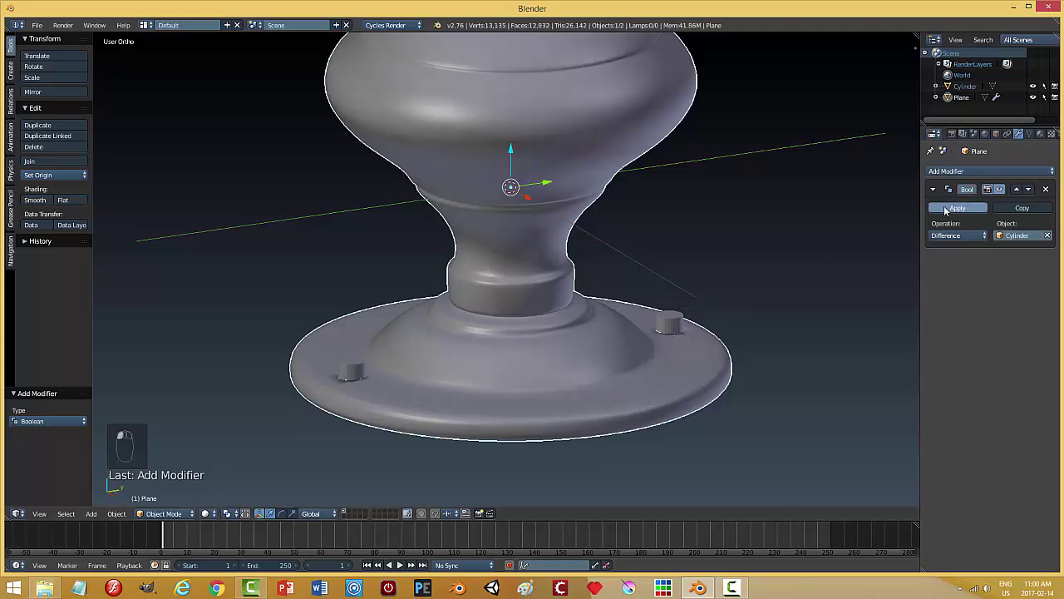
Raise the joined cylinders along Z out of the base plate and delete them.
{"action": "left_click", "coordinate": [663, 325]}
{"action": "left_click_drag", "start_coordinate": [668, 304], "coordinate": [679, 237]}
{"action": "key", "text": "x"}
{"action": "left_click", "coordinate": [713, 234]}
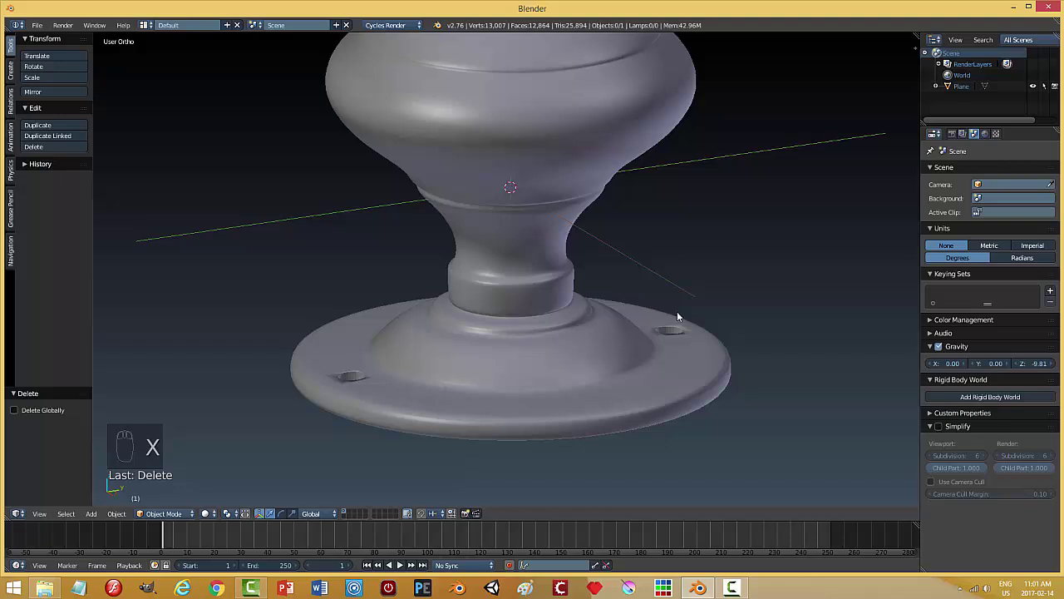
Add an Edge Split modifier with a 30° split angle to the knob and apply it.
{"action": "right_click", "coordinate": [701, 355]}
{"action": "middle_click_drag", "start_coordinate": [701, 356], "coordinate": [799, 330]}
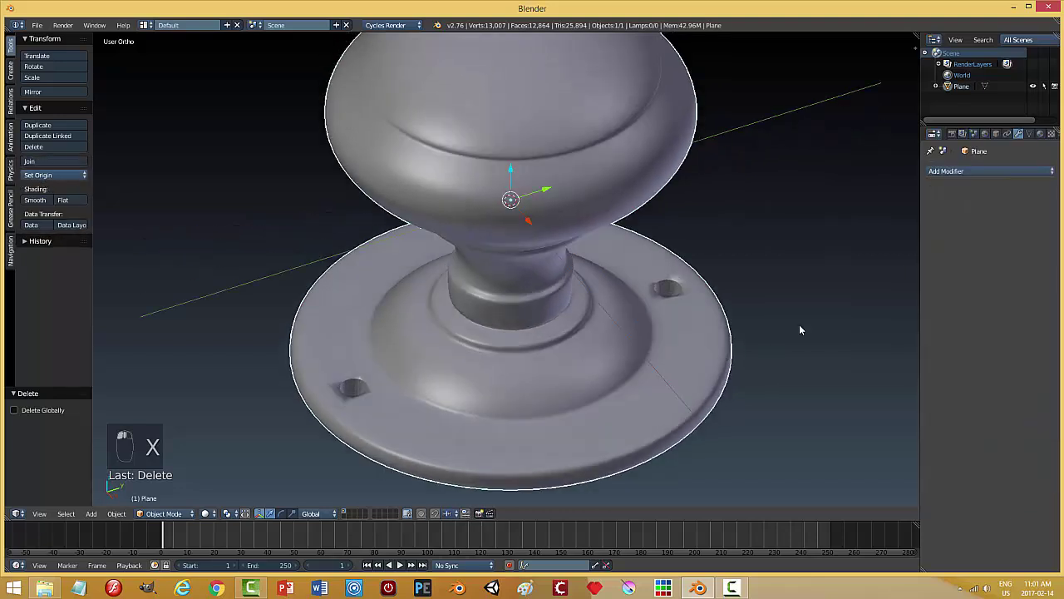
{"action": "left_click", "coordinate": [964, 172]}
{"action": "left_click", "coordinate": [823, 272]}
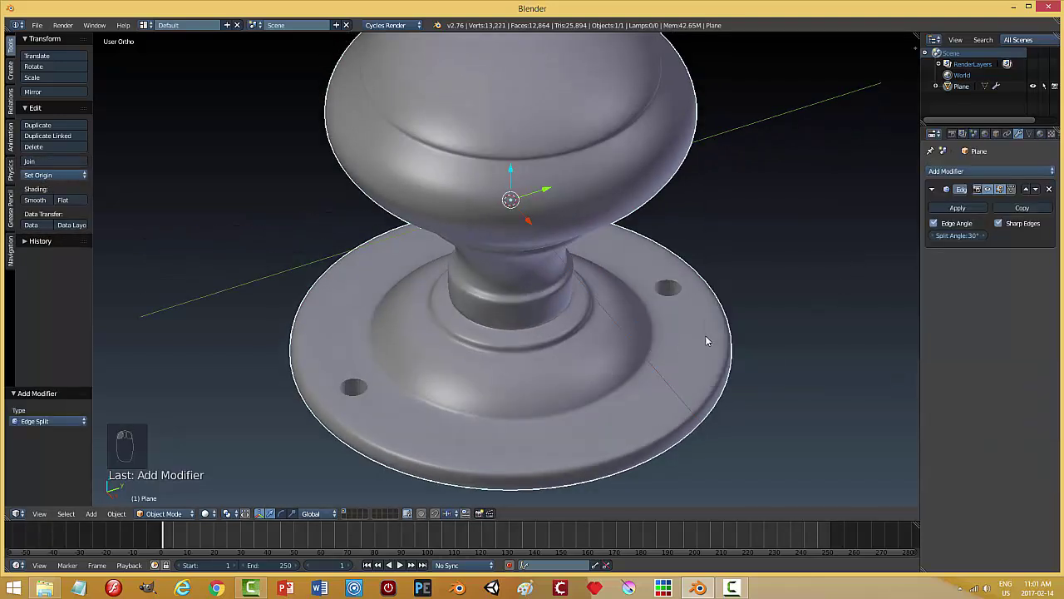
{"action": "middle_click_drag", "start_coordinate": [710, 345], "coordinate": [603, 369]}
{"action": "left_click", "coordinate": [957, 208]}
Deselect the knob and inspect the whole model with its base plate and screw holes.
{"action": "key", "text": "a"}
{"action": "scroll", "coordinate": [682, 358], "scroll_direction": "down", "scroll_amount": 2}
{"action": "scroll", "coordinate": [597, 343], "scroll_direction": "down", "scroll_amount": 3}
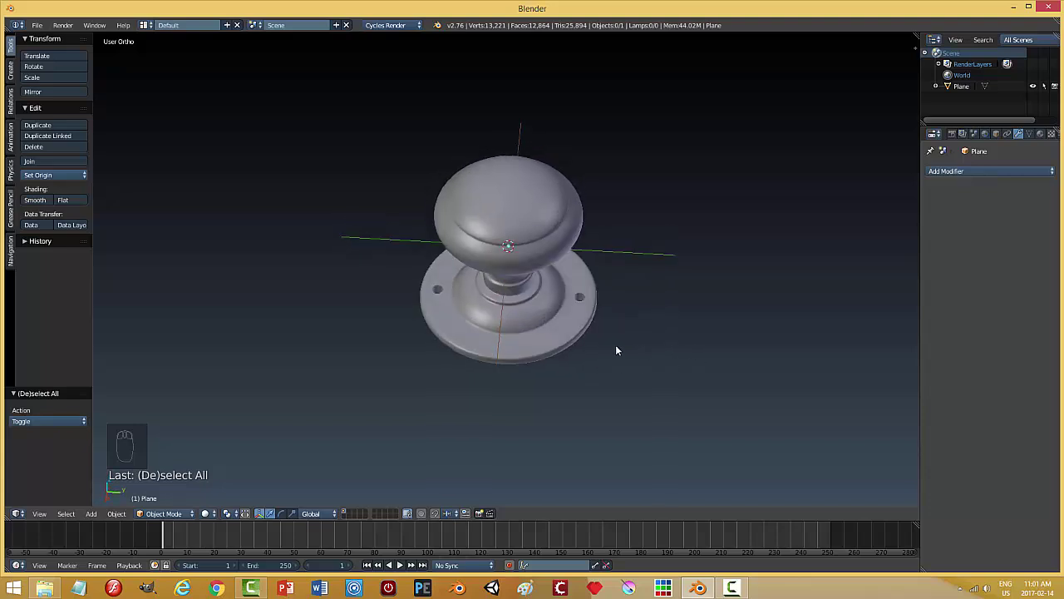
{"action": "scroll", "coordinate": [616, 346], "scroll_direction": "up", "scroll_amount": 2}
{"action": "mouse_move", "coordinate": [608, 324]}
{"action": "middle_mouse_down"}
{"action": "mouse_move", "coordinate": [607, 285]}
{"action": "mouse_move", "coordinate": [610, 335]}
{"action": "middle_mouse_up"}
{"action": "scroll", "coordinate": [609, 335], "scroll_direction": "down", "scroll_amount": 3}
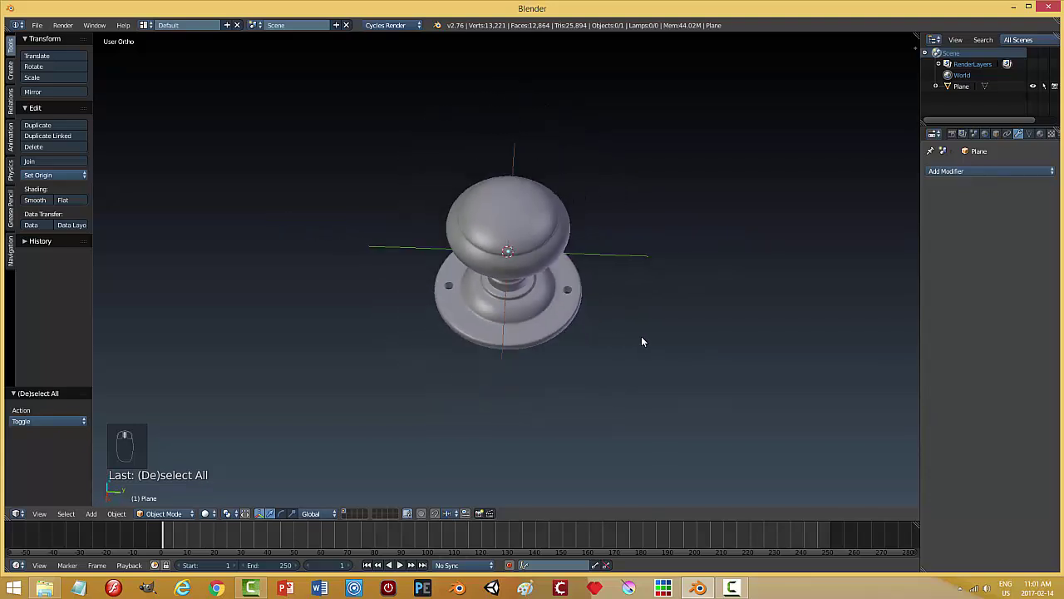